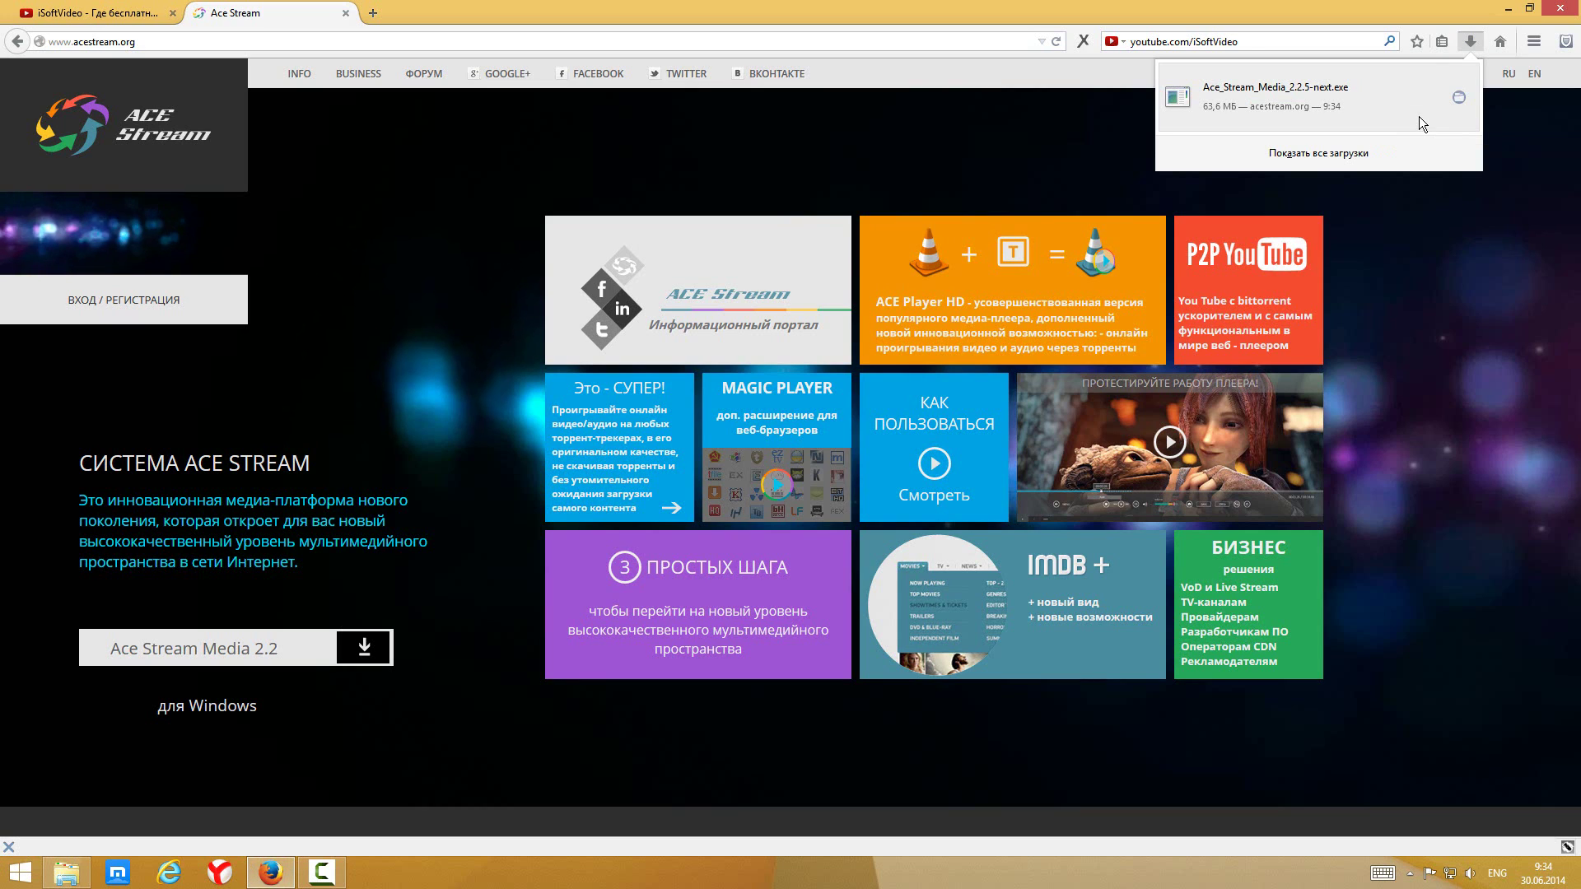
Close the browser with both its tabs and launch the Ace_Stream_Media_2.2.5-next installer from the Загрузки folder
left_click(1555, 9)
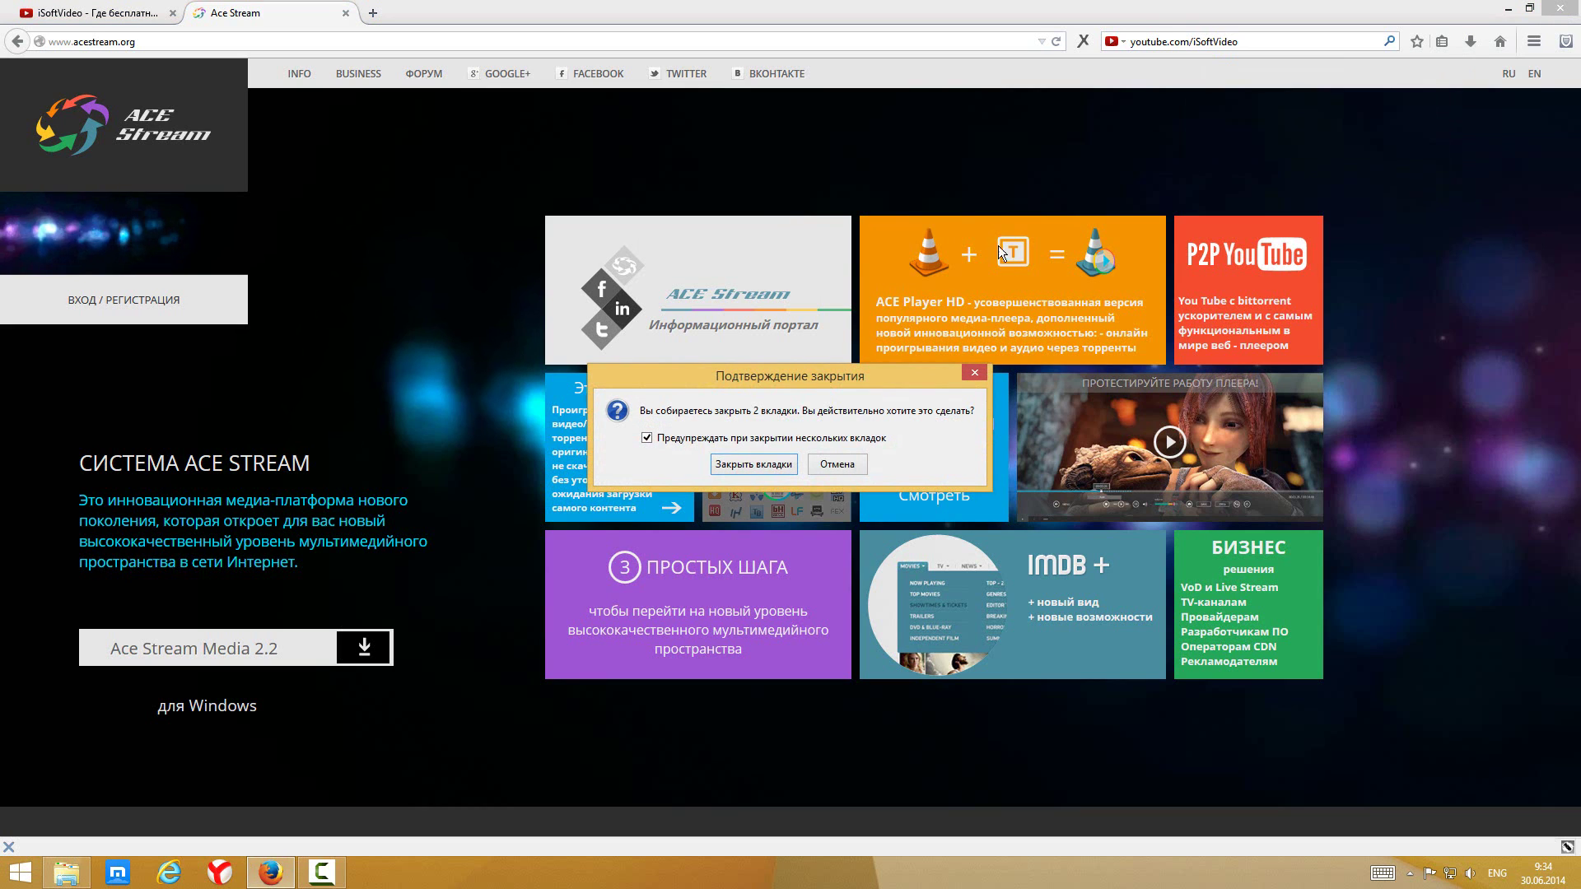
left_click(743, 463)
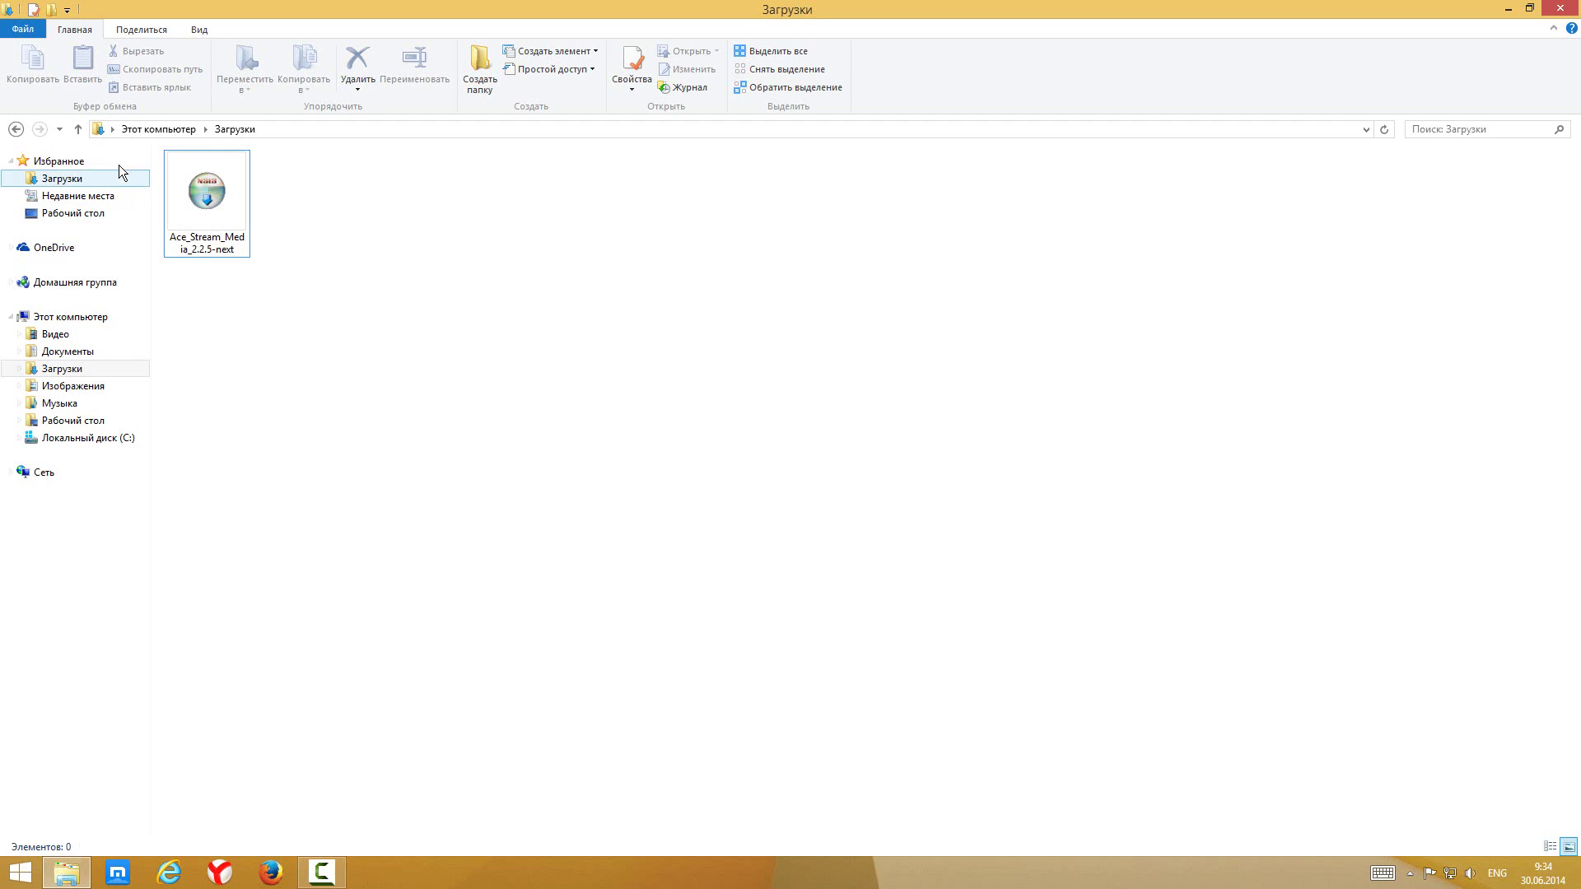
left_click(211, 196)
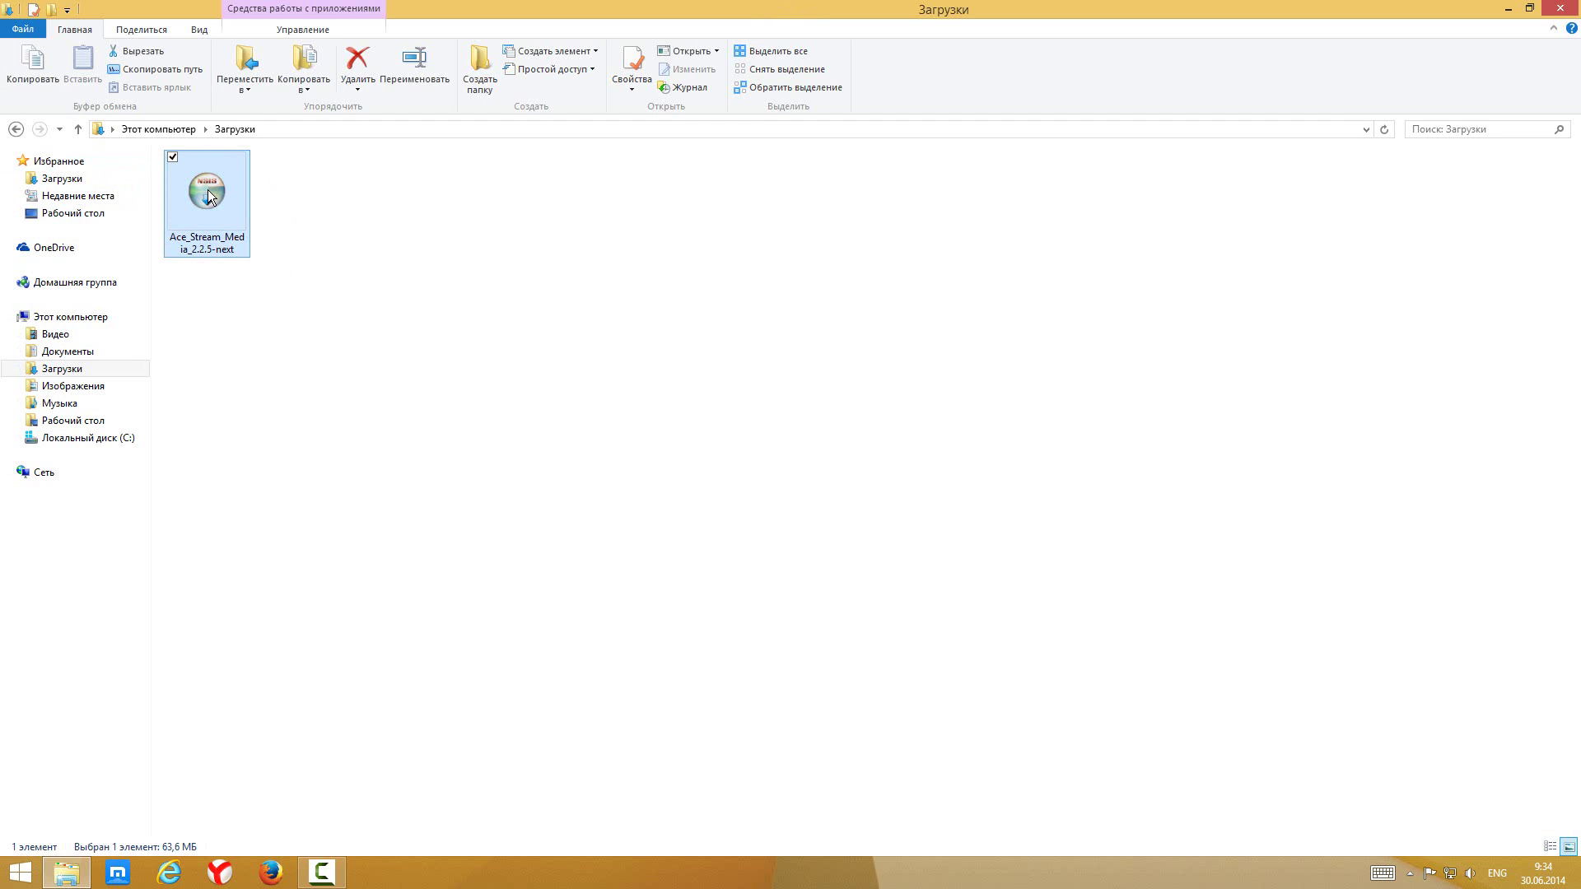
double_click(211, 196)
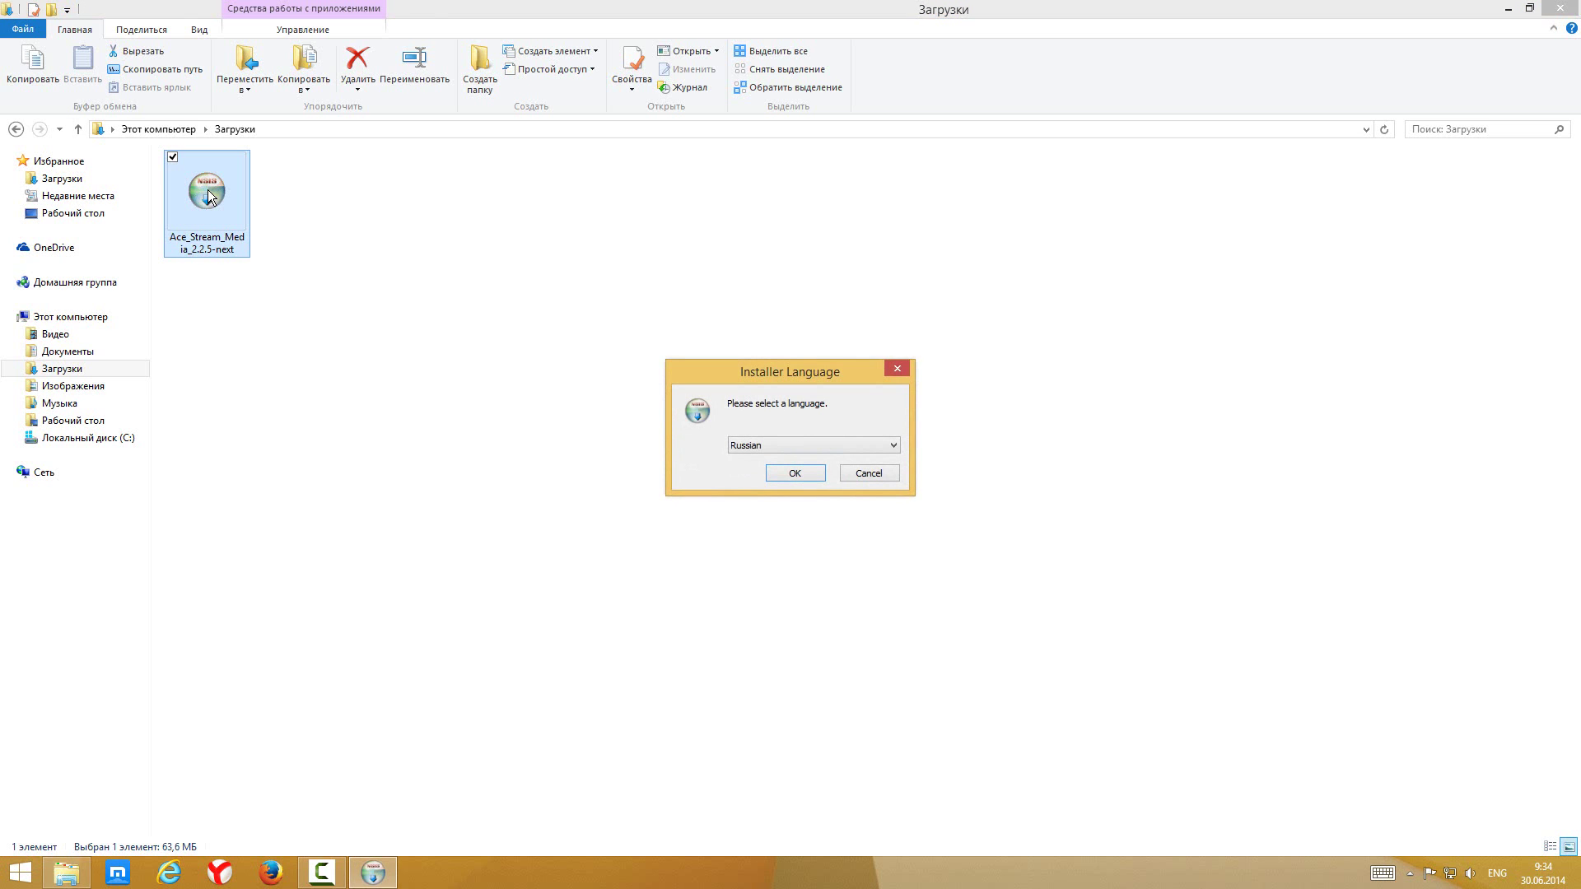
Keep Russian as the installer language, accept the licence agreement and continue to the component selection
left_click(889, 444)
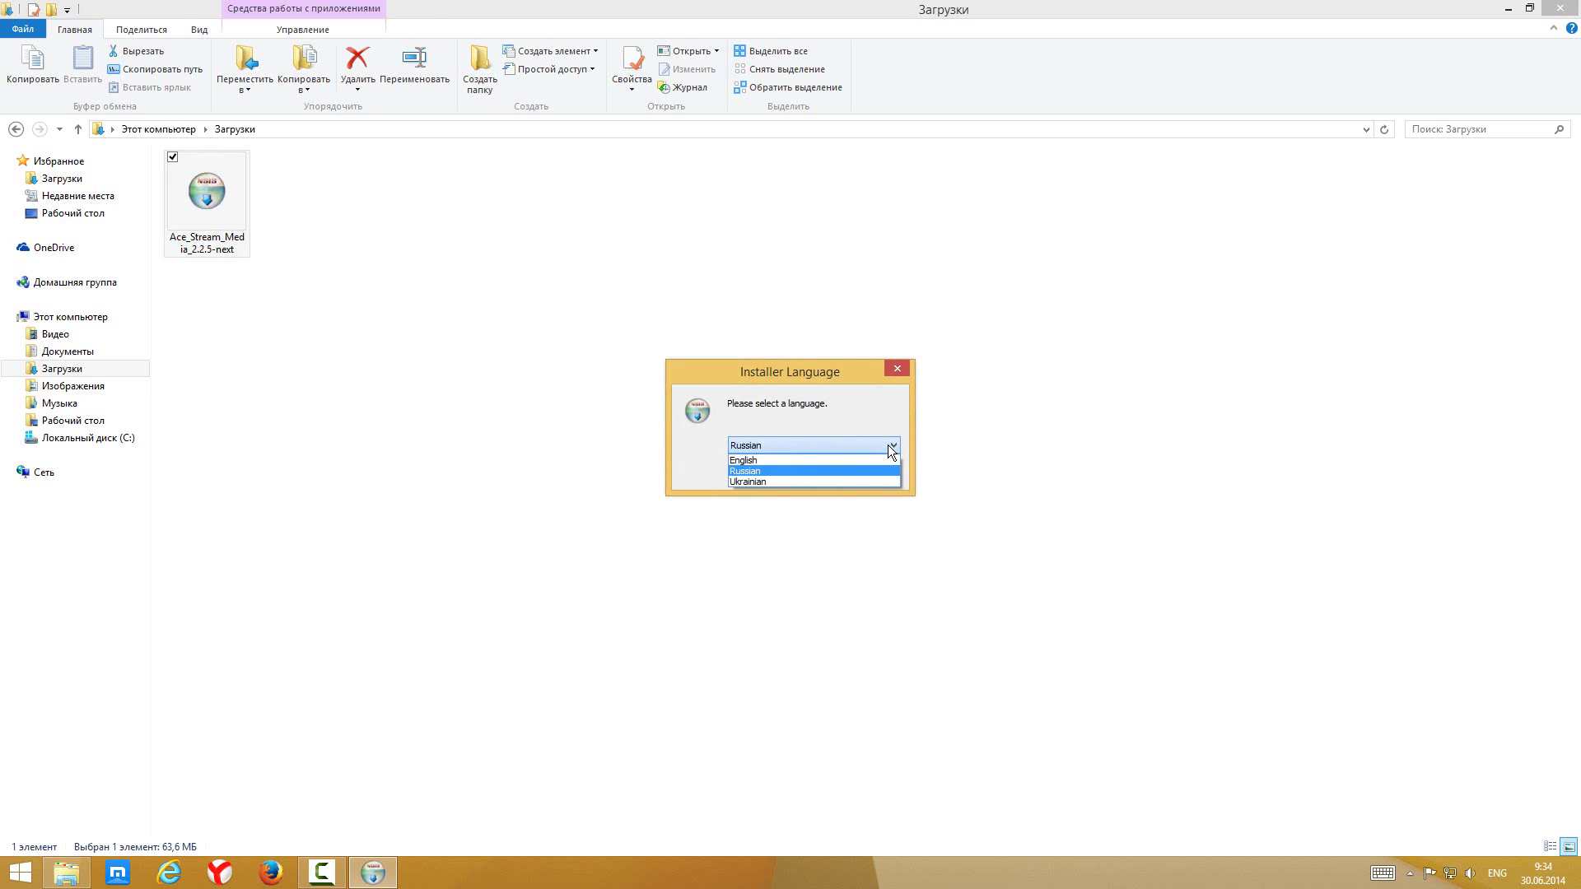
left_click(887, 444)
left_click(806, 471)
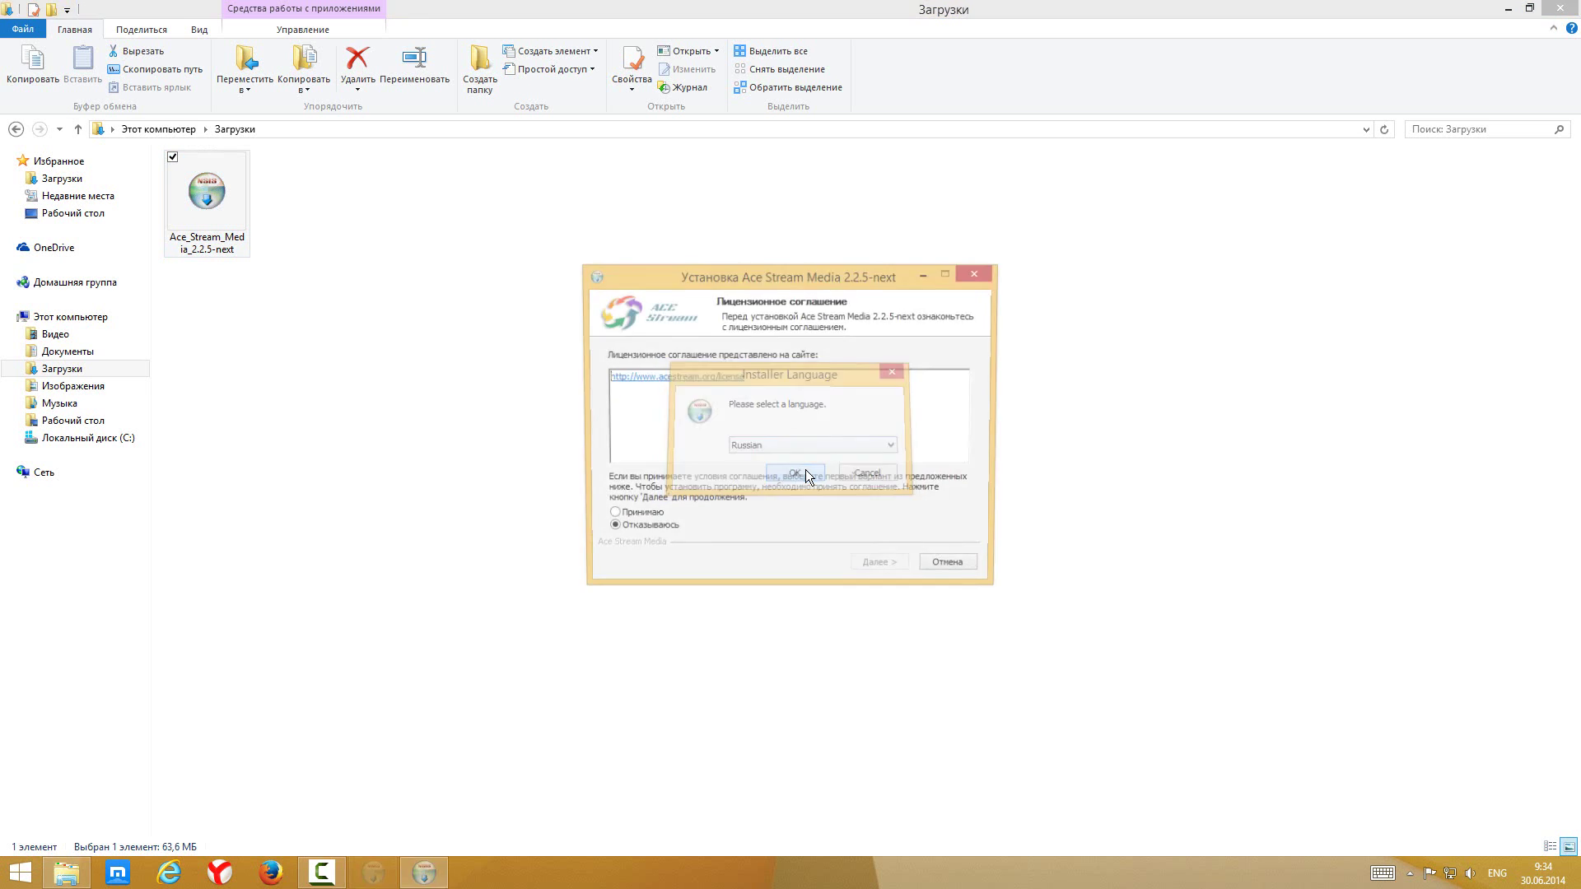
left_click(650, 518)
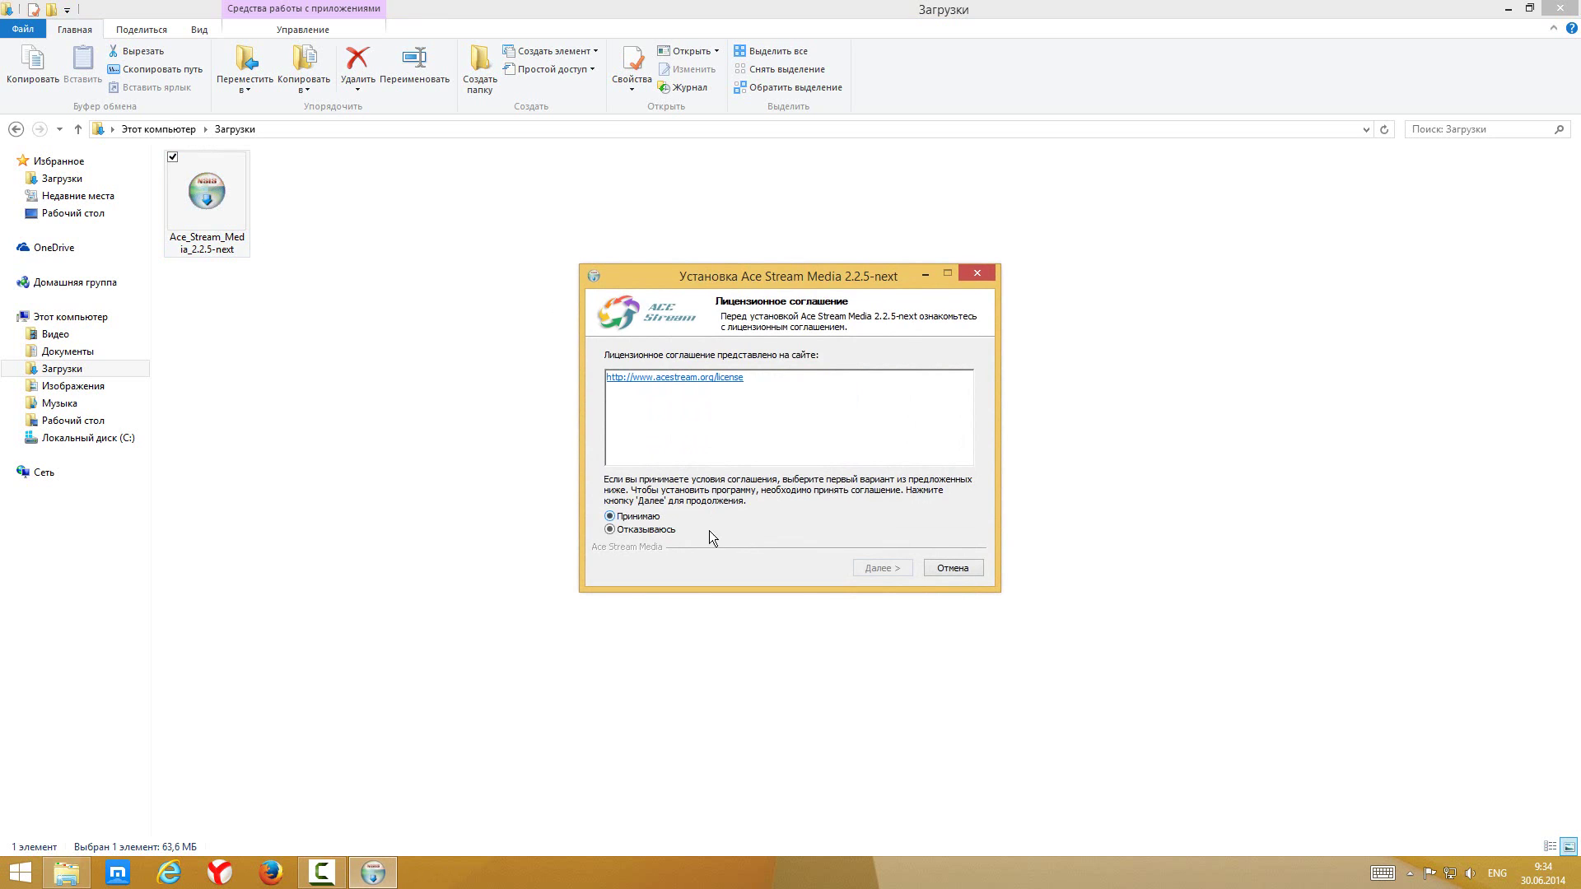
left_click(874, 568)
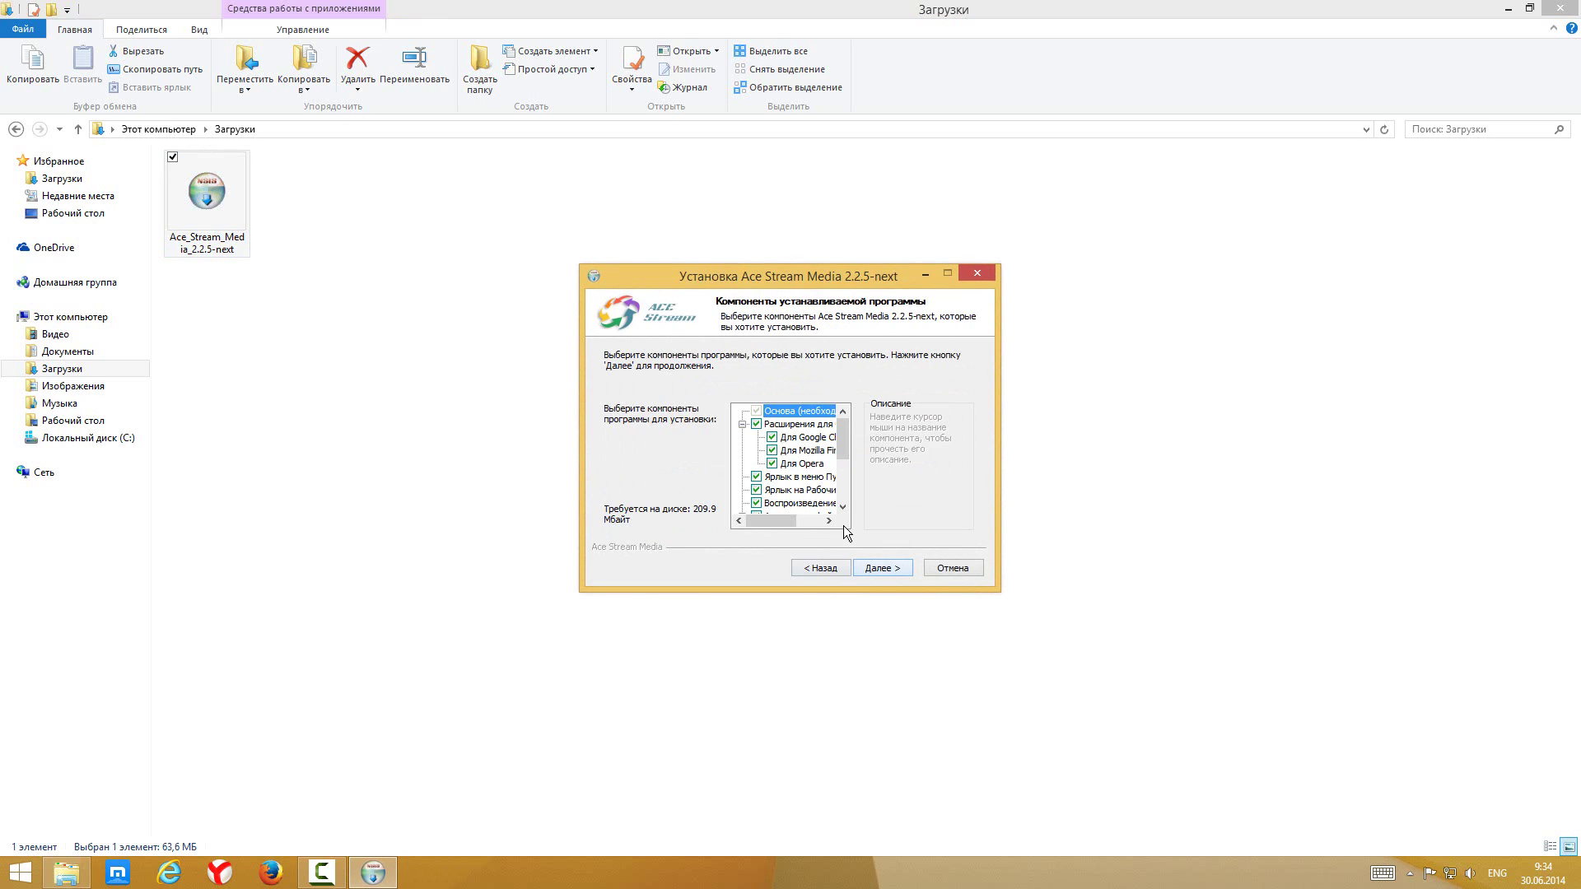
Exclude the Opera and Google Chrome browser extensions from the components to install
left_click(772, 465)
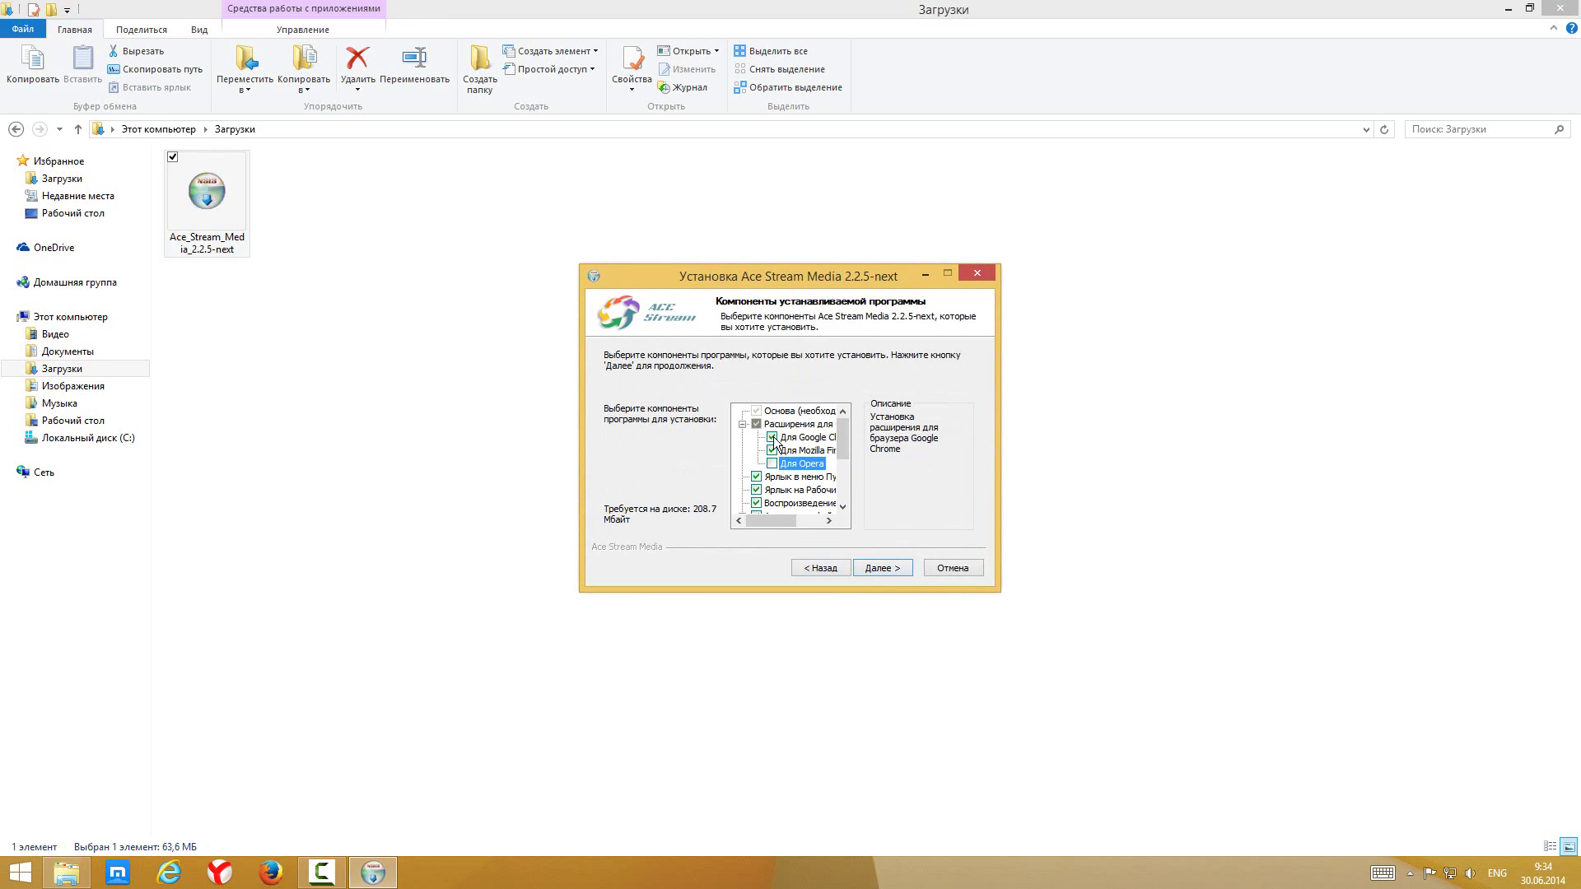
left_click(772, 437)
mouse_move(788, 522)
left_mouse_down()
mouse_move(803, 525)
mouse_move(783, 522)
left_mouse_up()
left_click_drag(844, 466, 792, 520)
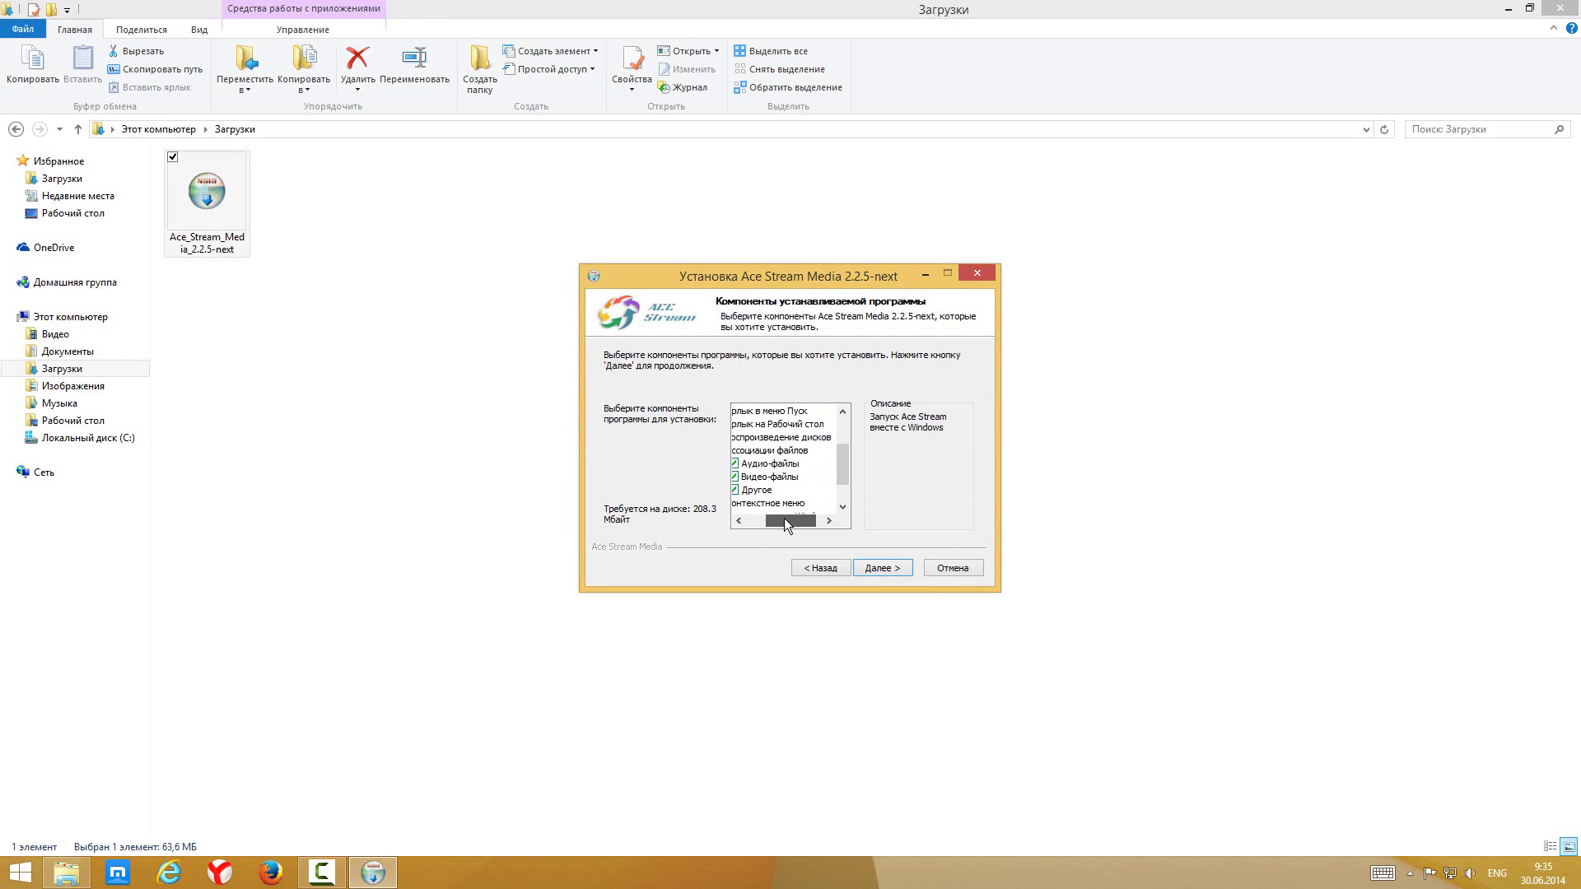
Examine the audio, video and other file formats listed under the file associations component
double_click(774, 465)
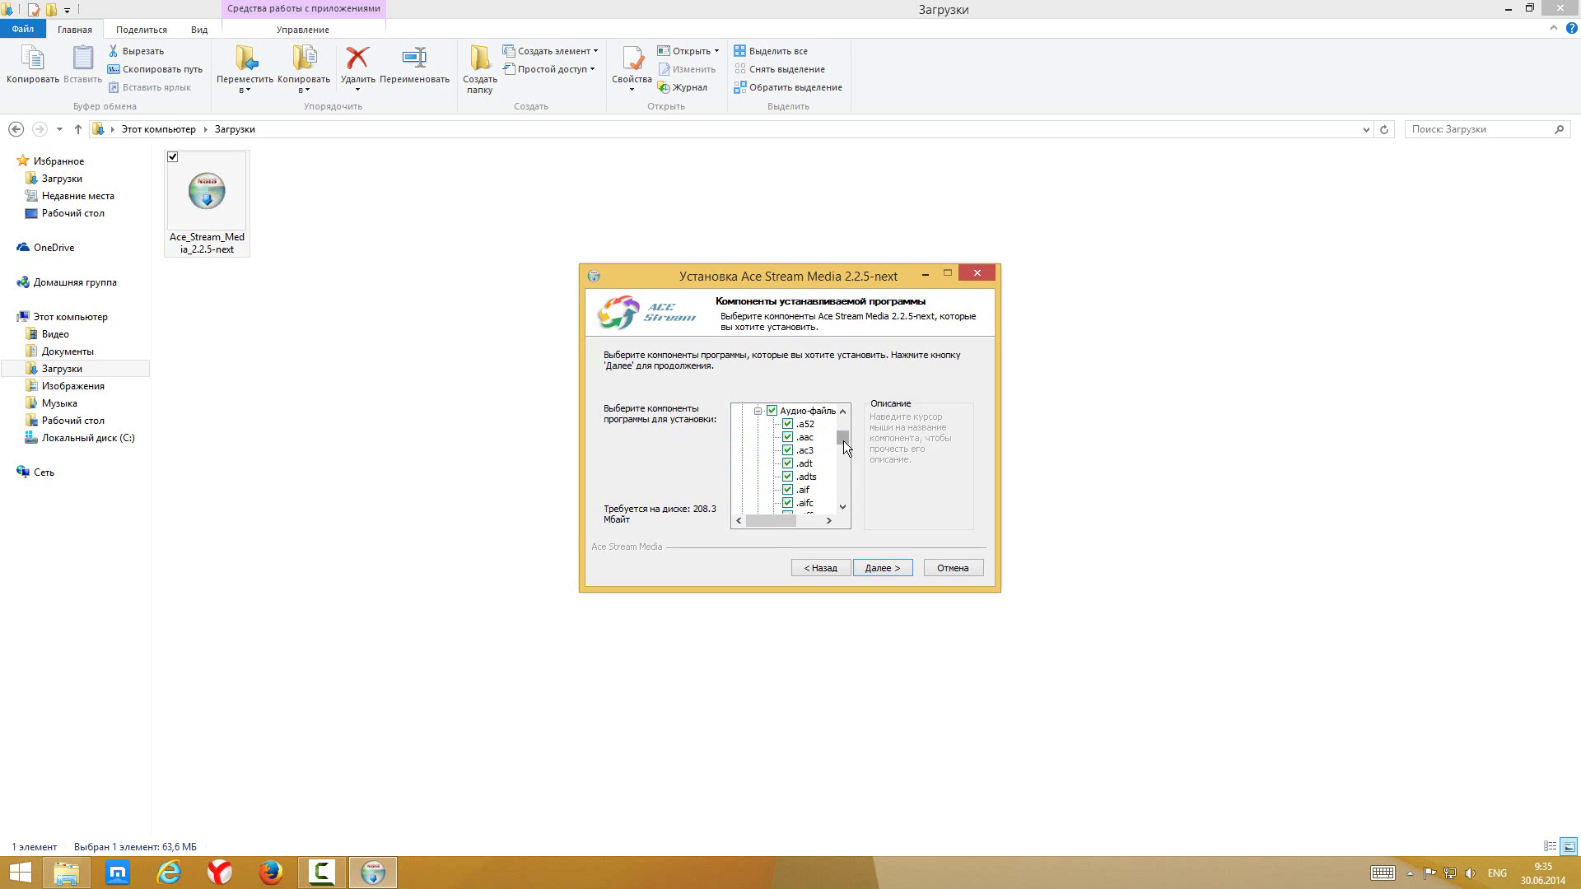
left_click_drag(843, 438, 825, 488)
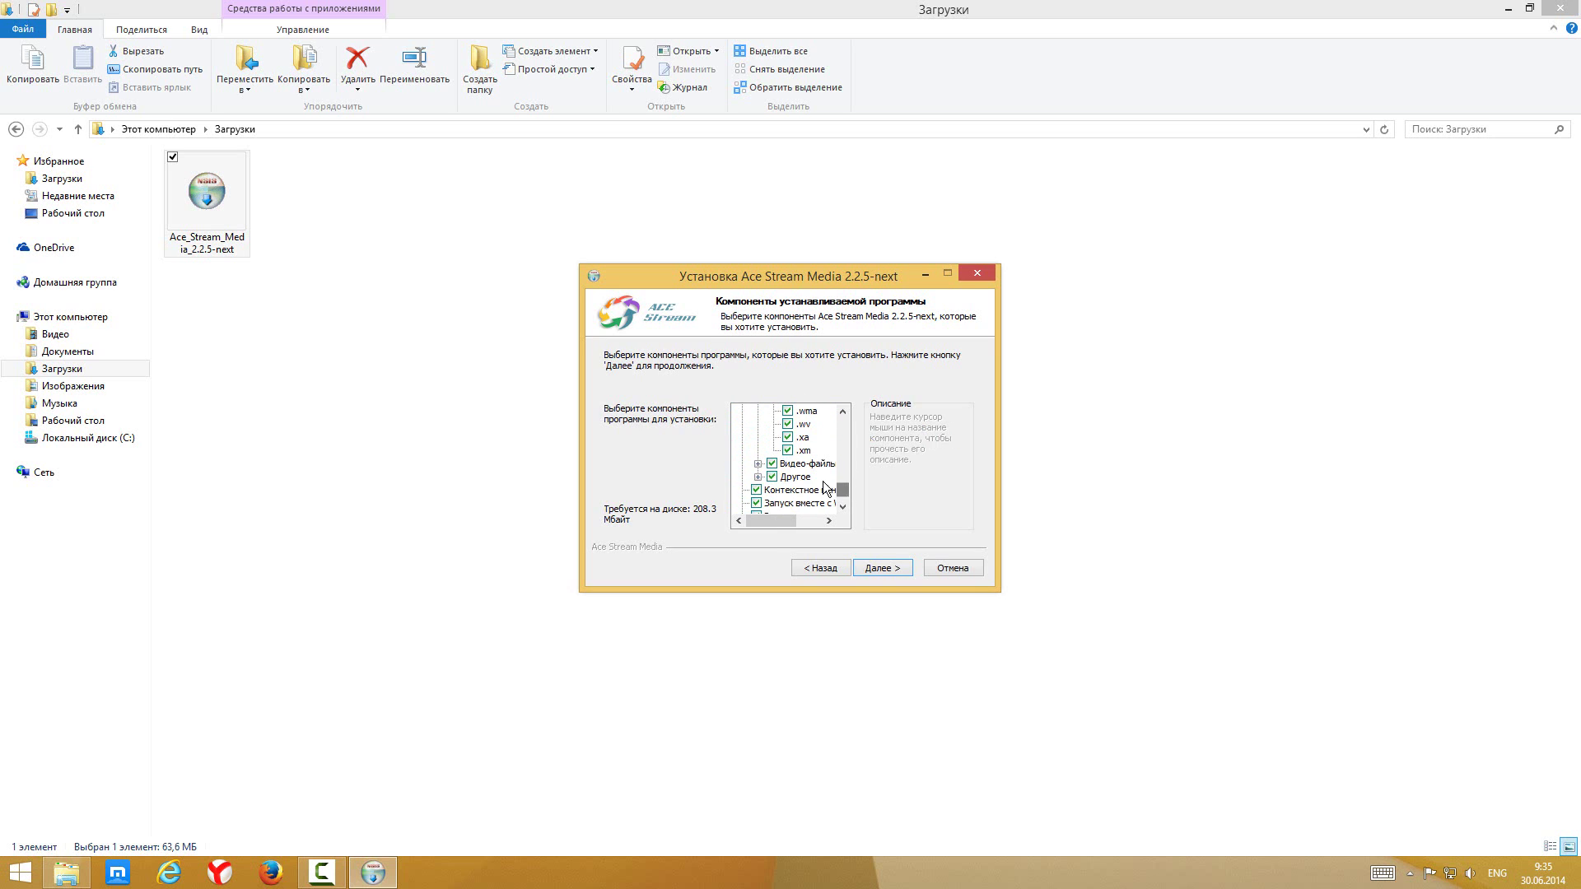
left_click(759, 463)
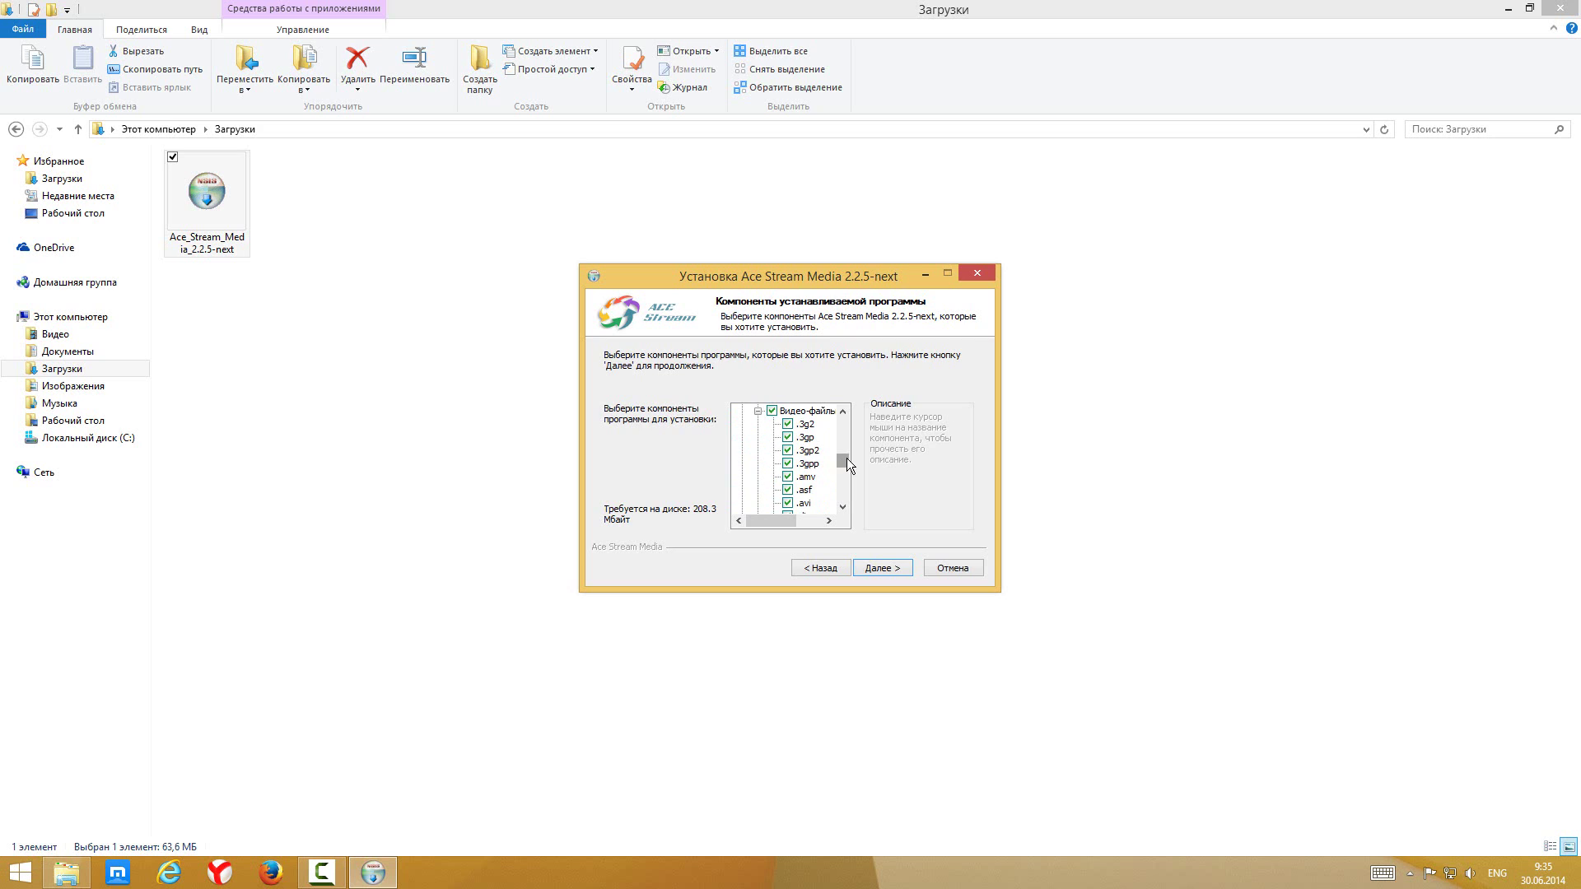
left_click_drag(844, 464, 831, 492)
left_click(757, 451)
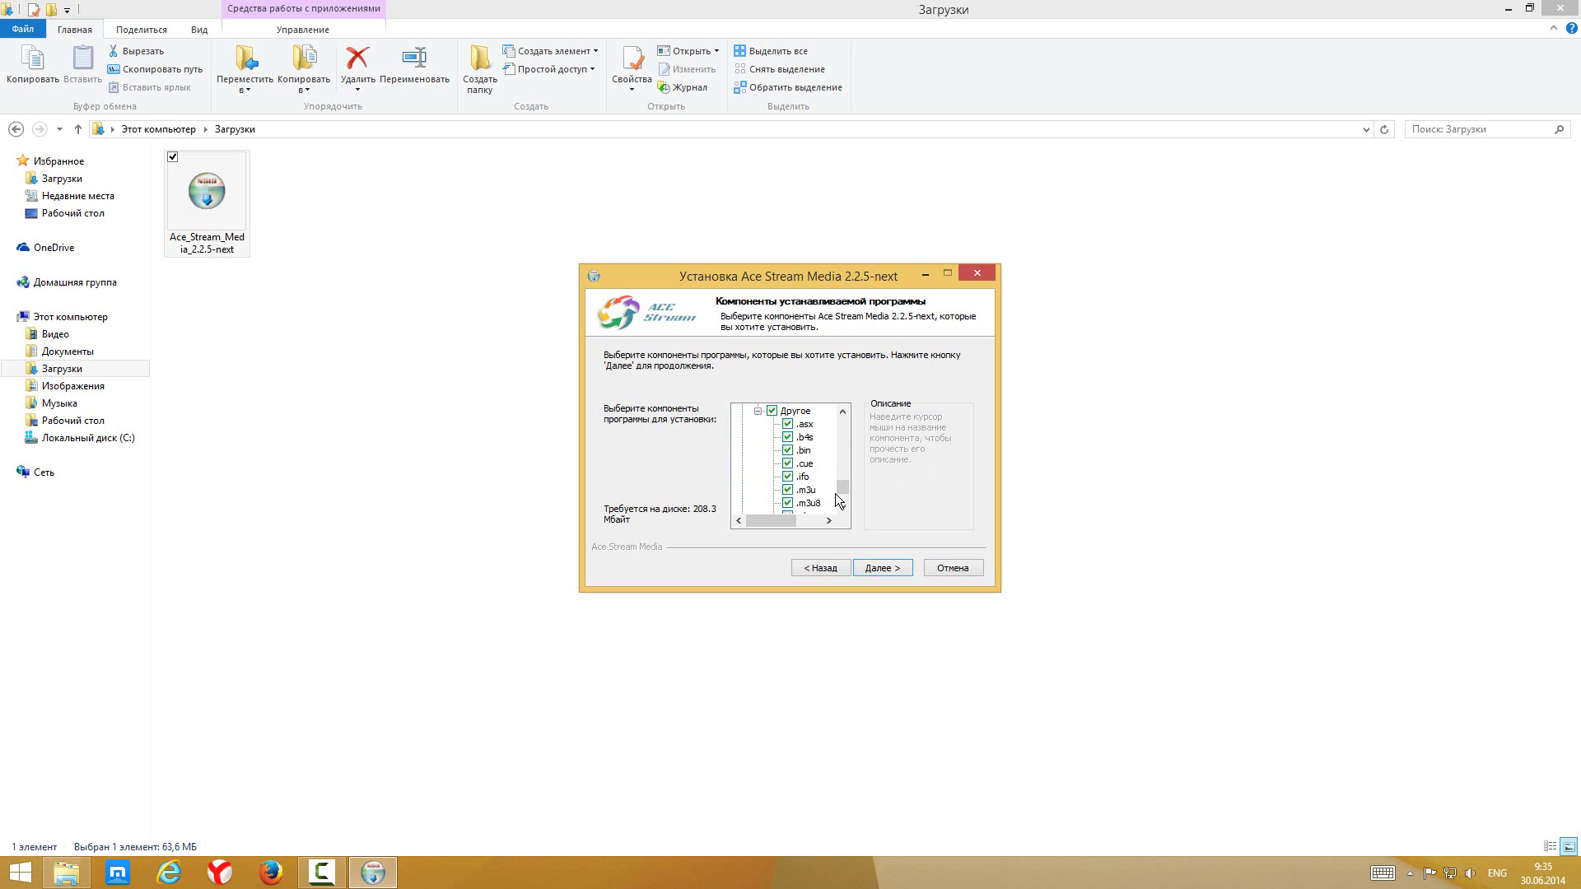
scroll(846, 493, "down", 3)
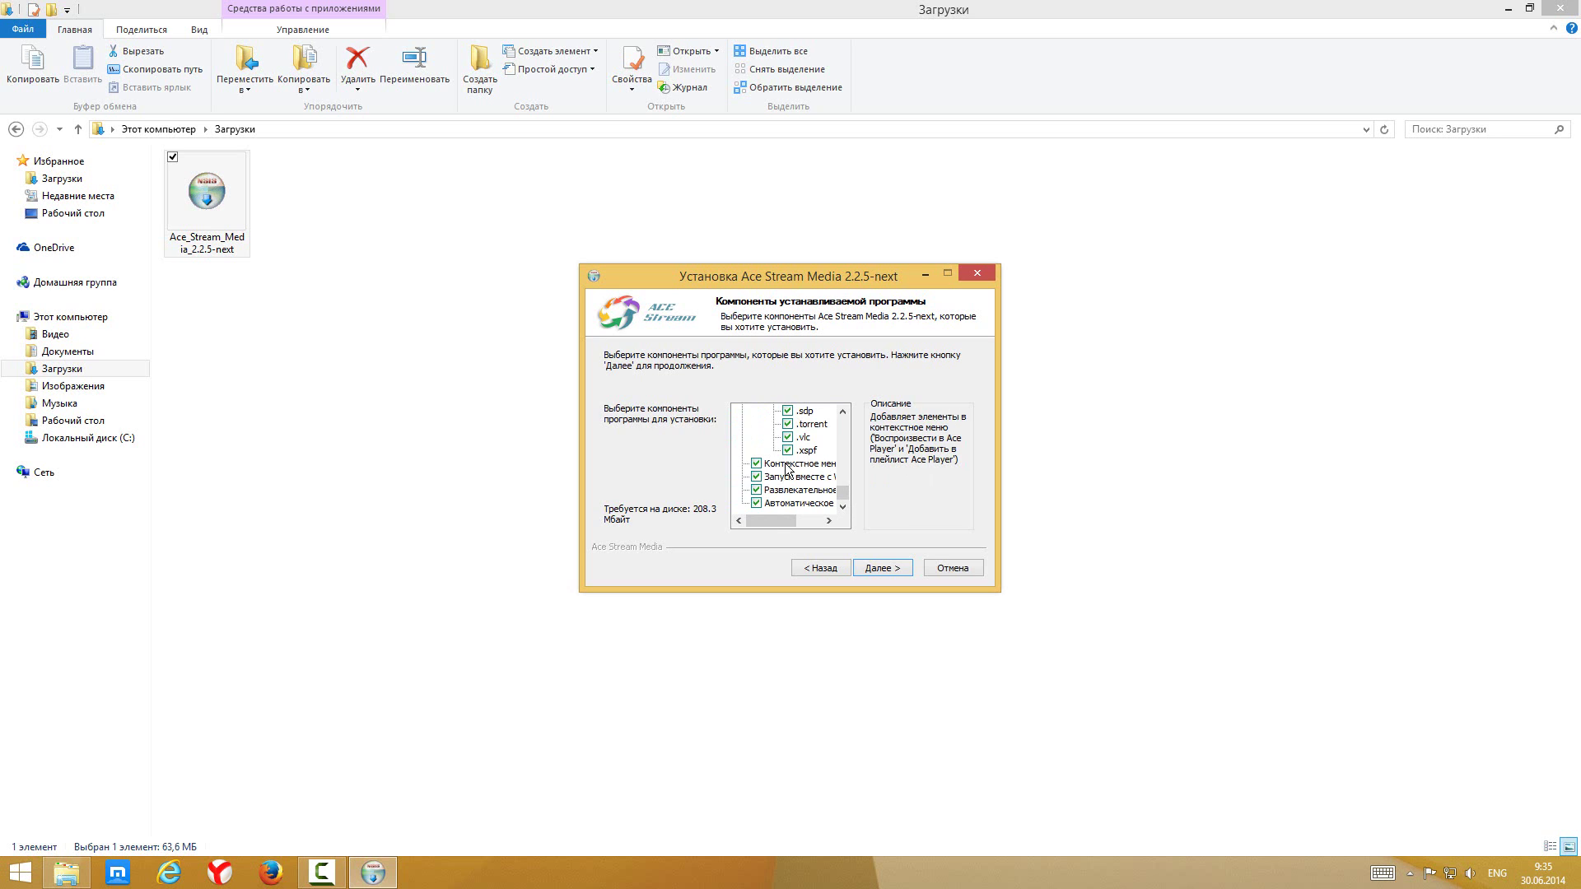
Exclude the context menu entries, launch together with Windows, and entertainment video components
mouse_move(772, 519)
left_mouse_down()
mouse_move(818, 520)
mouse_move(768, 526)
left_mouse_up()
left_click(757, 464)
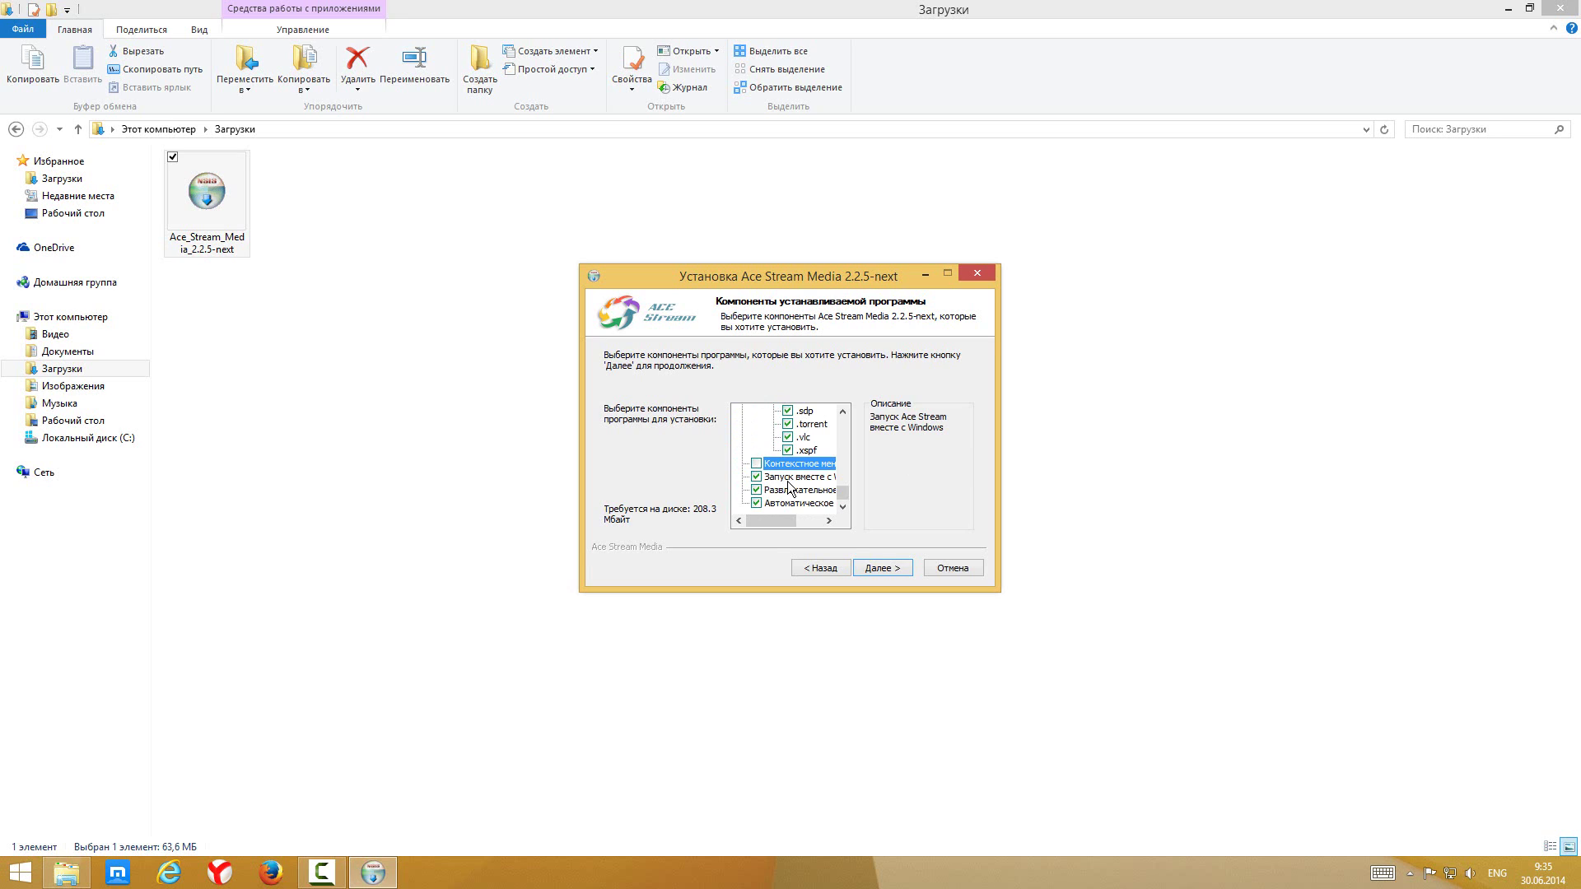
left_click(757, 476)
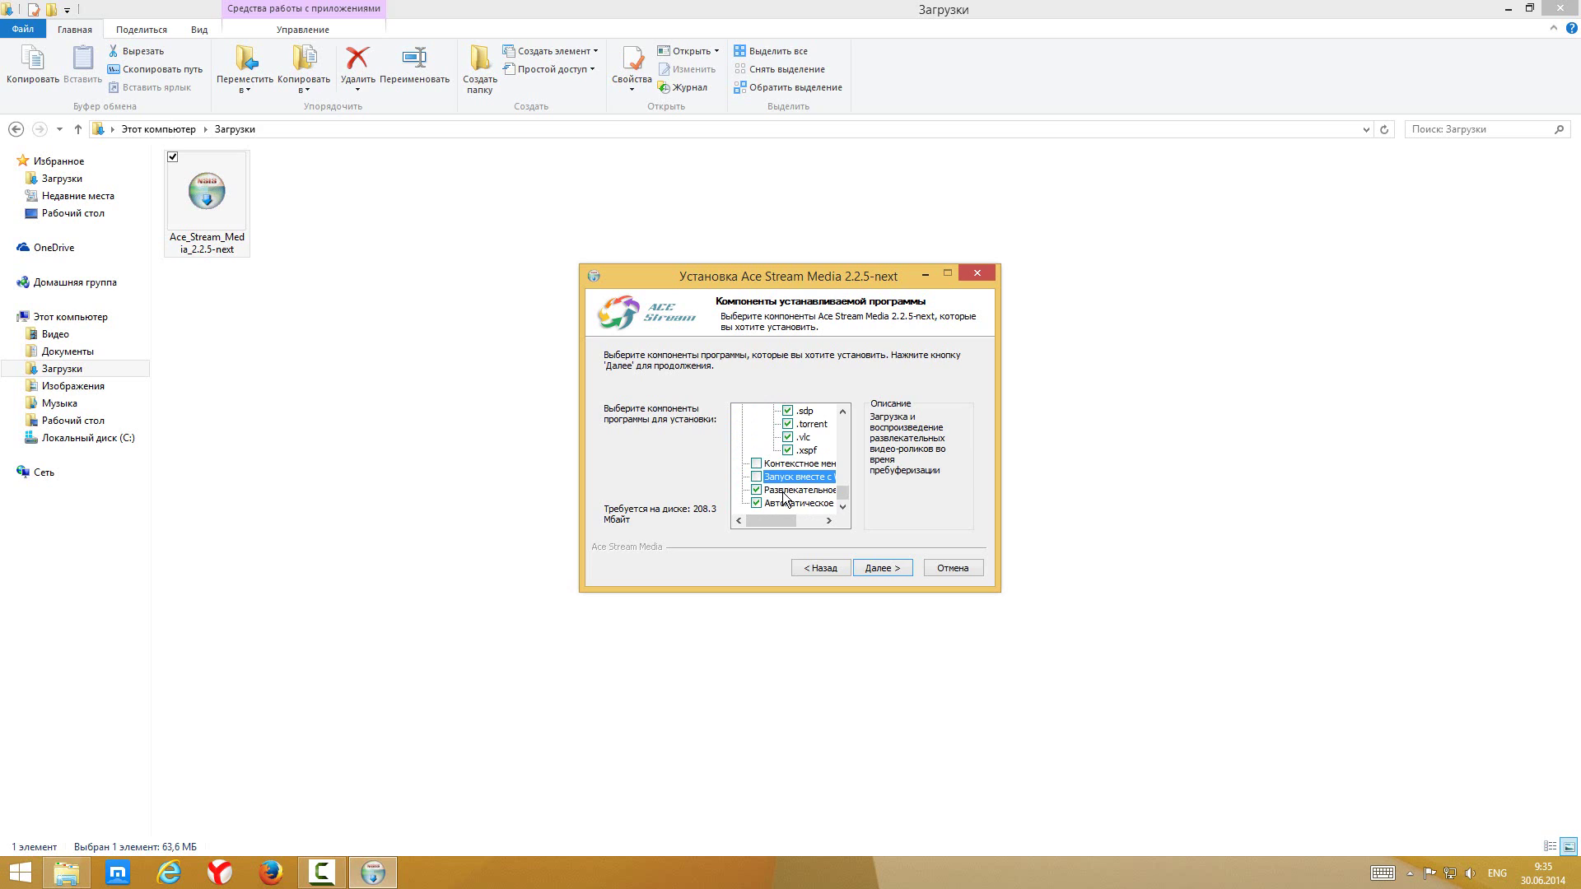
left_click(756, 490)
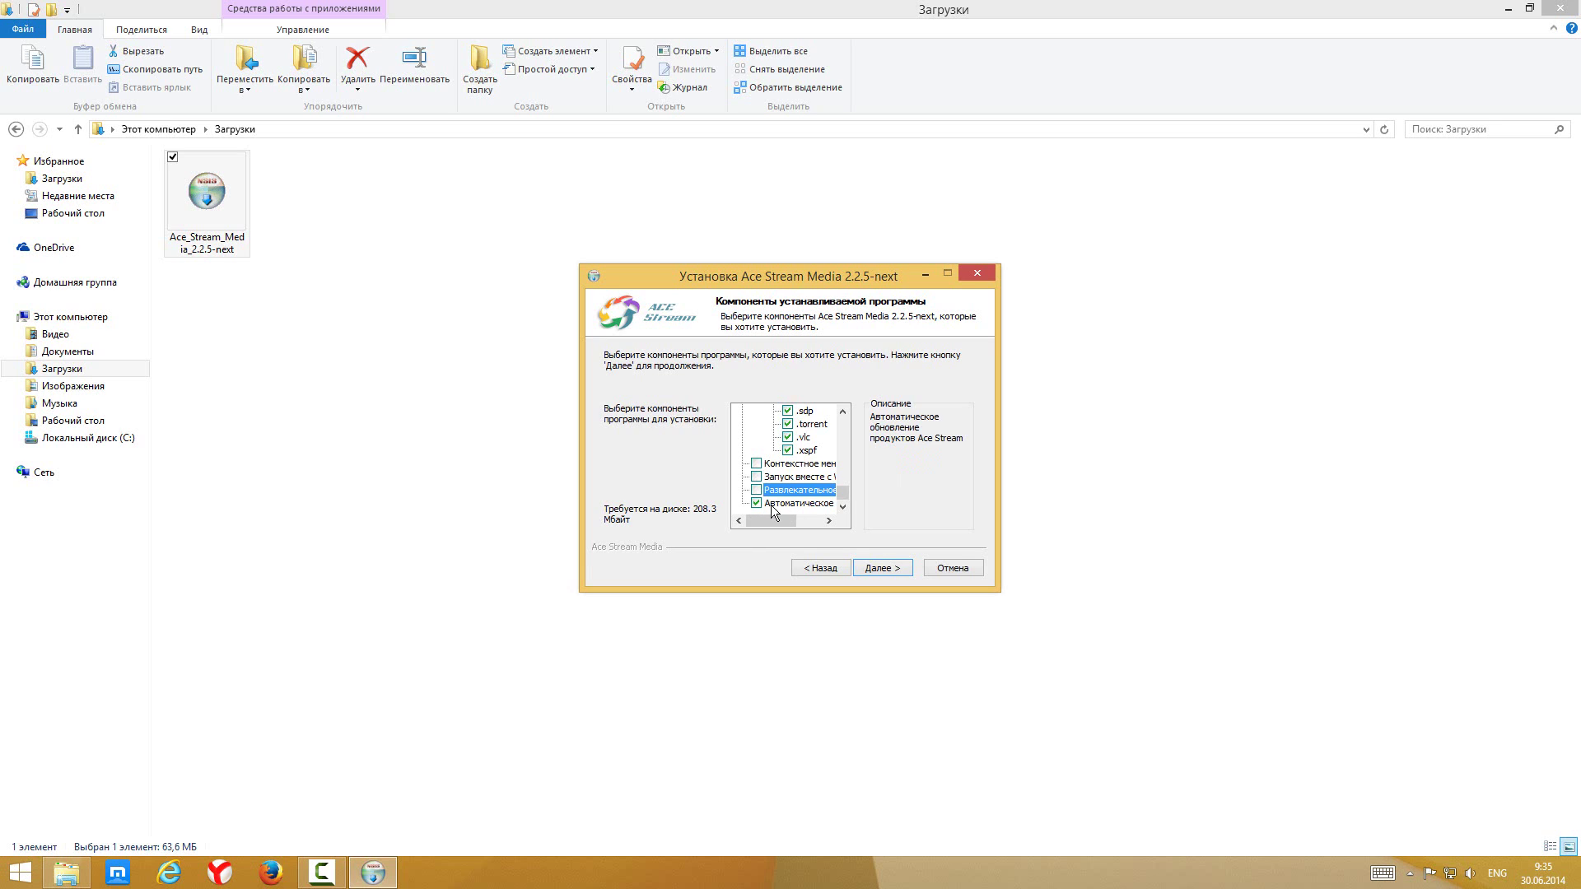
Collapse the audio, video and other format groups under the file associations component
scroll(850, 488, "up", 4)
left_click_drag(848, 486, 856, 434)
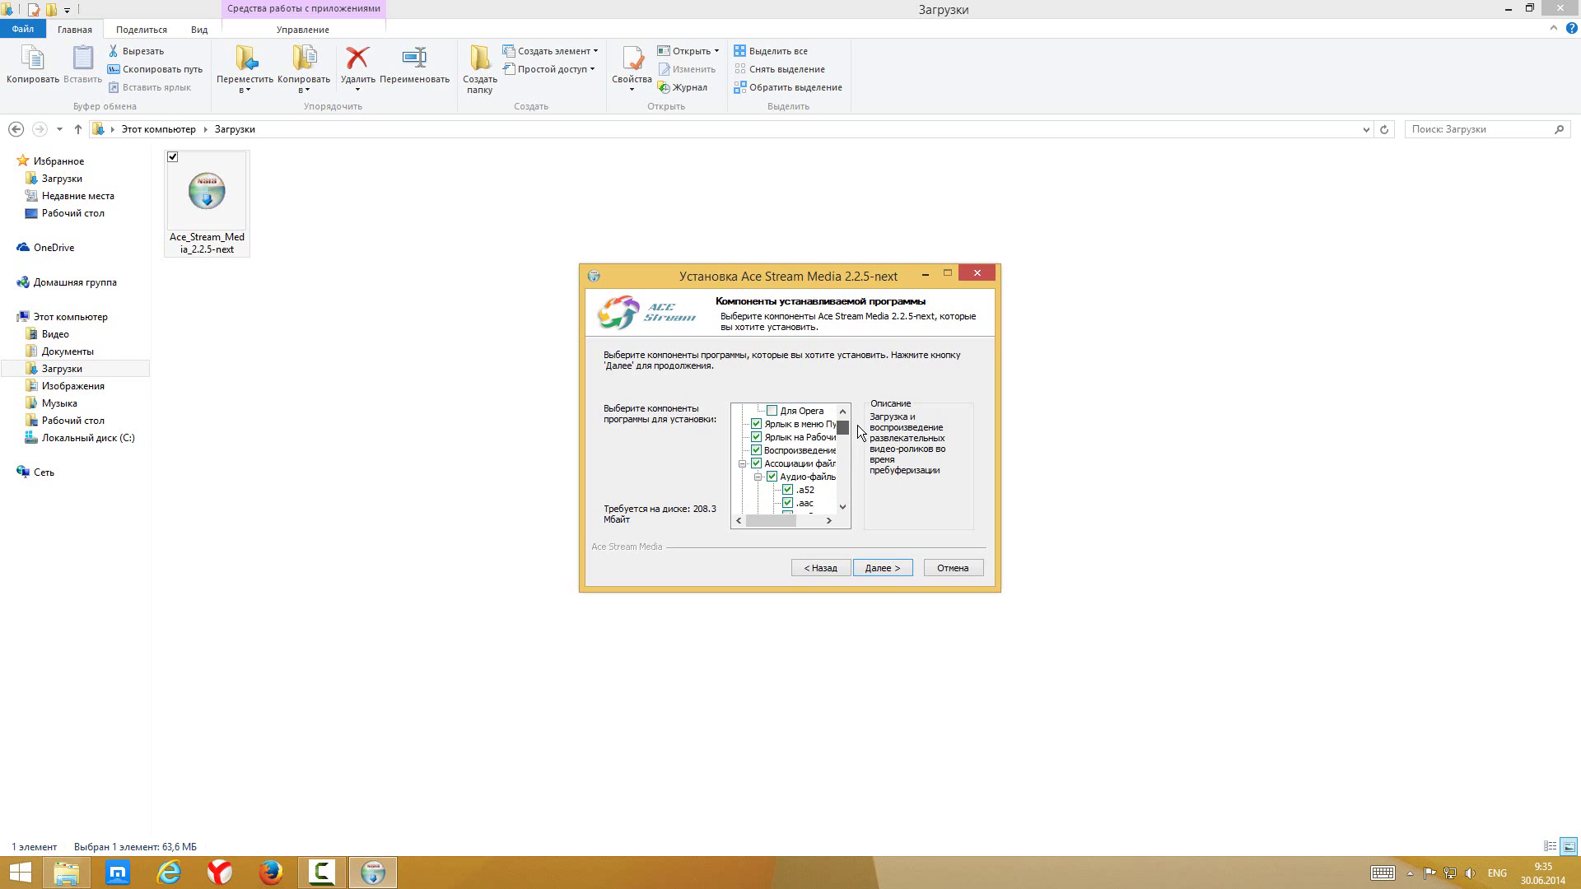
left_click(758, 476)
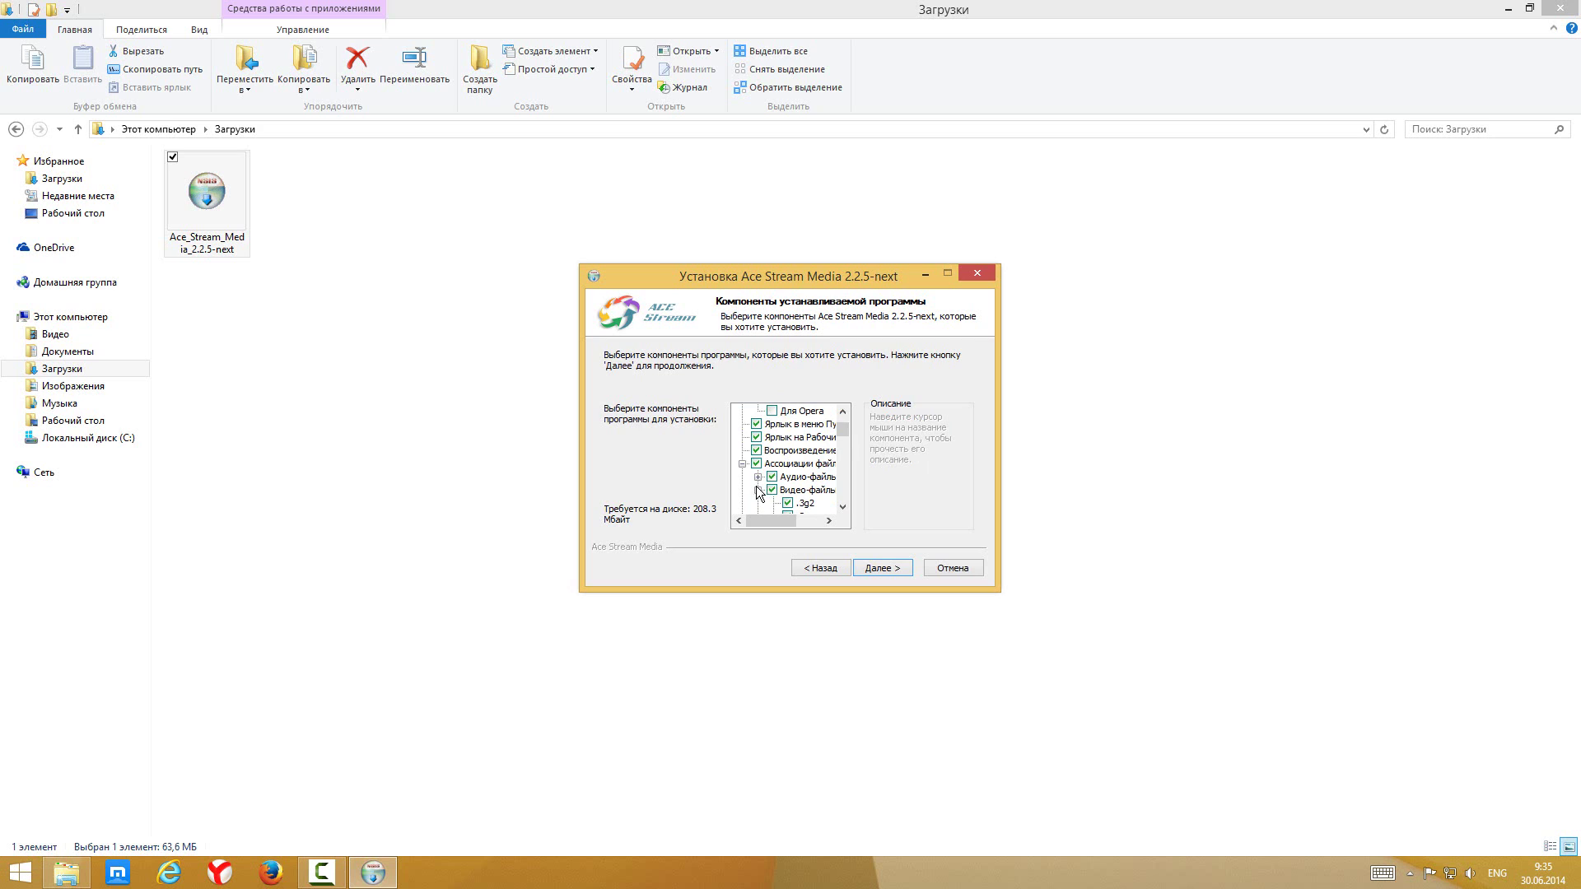
left_click(759, 490)
left_click_drag(843, 439, 843, 456)
left_click(757, 438)
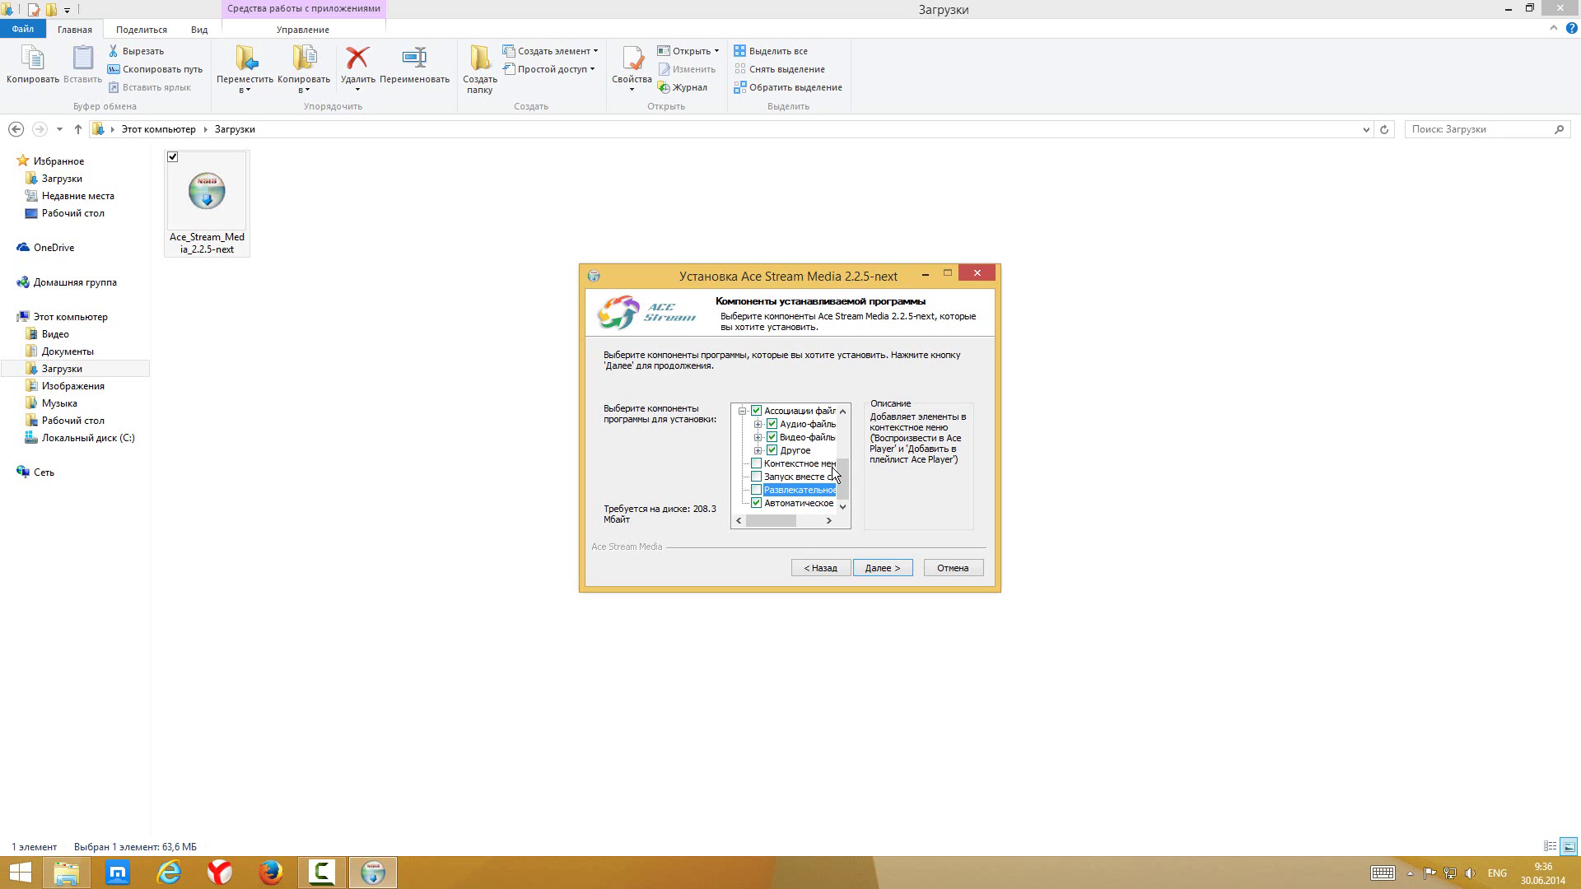
Install with C:\ as the cache drive and finish setup with the option to visit the Ace Stream site enabled
left_click(900, 568)
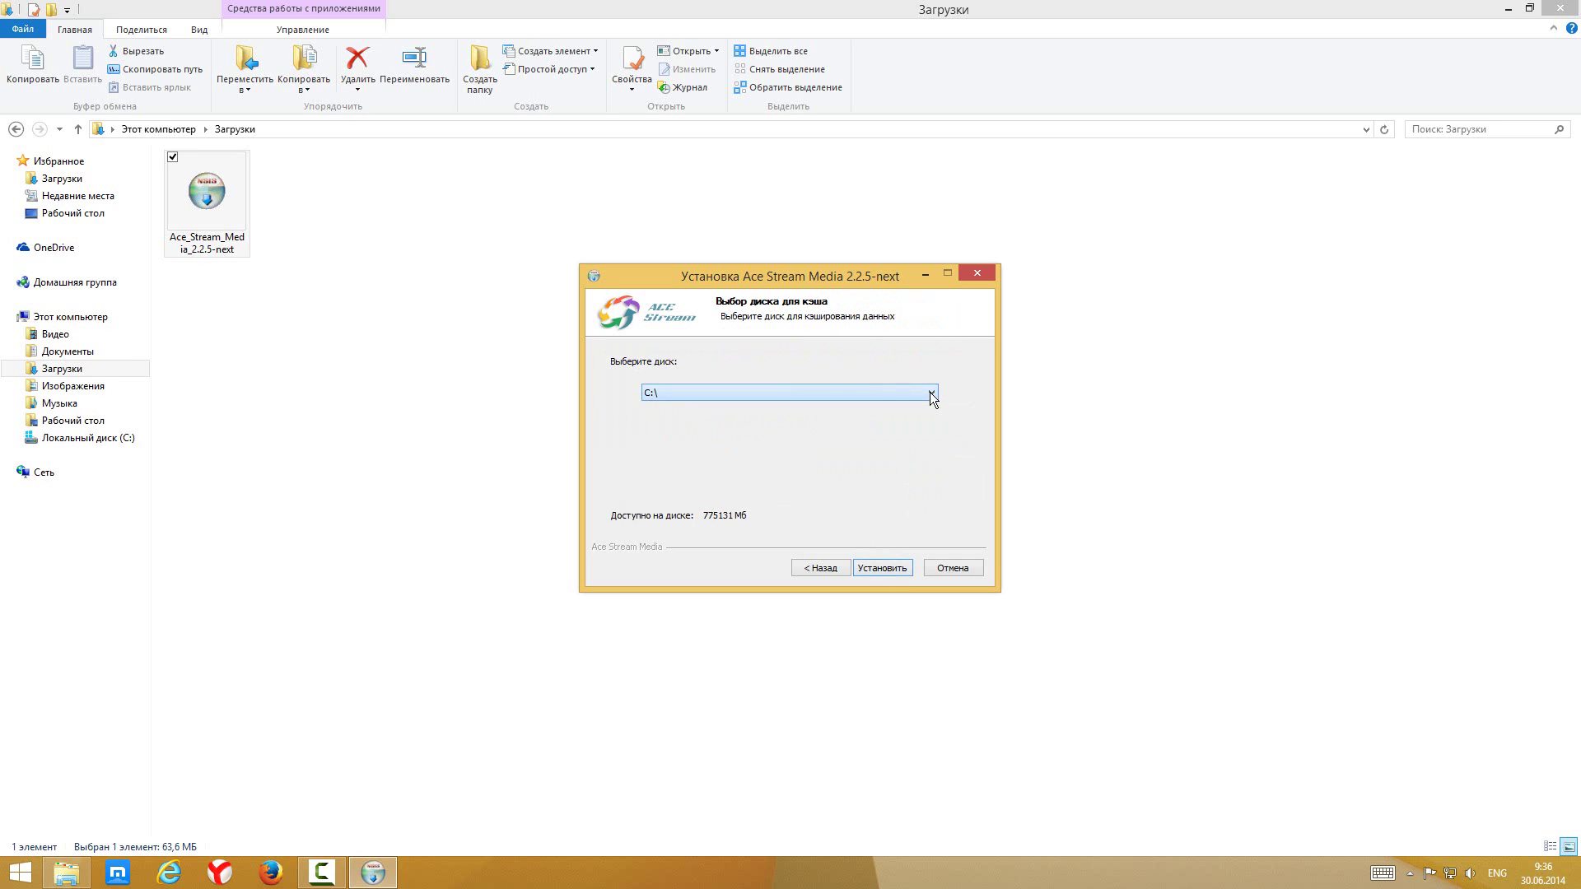
left_click(895, 569)
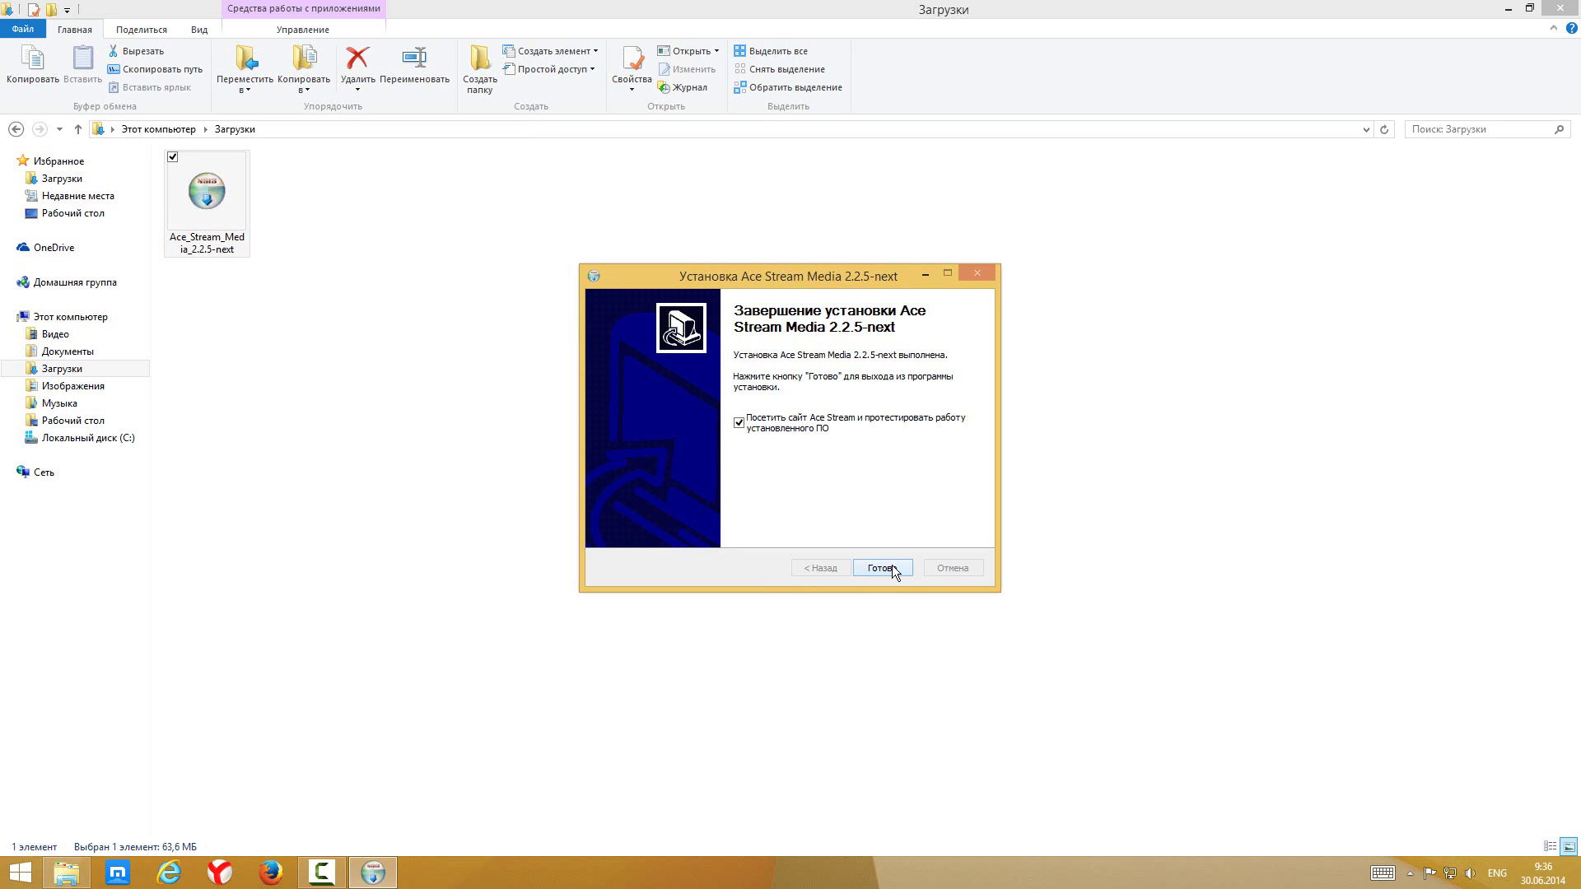
left_click(893, 570)
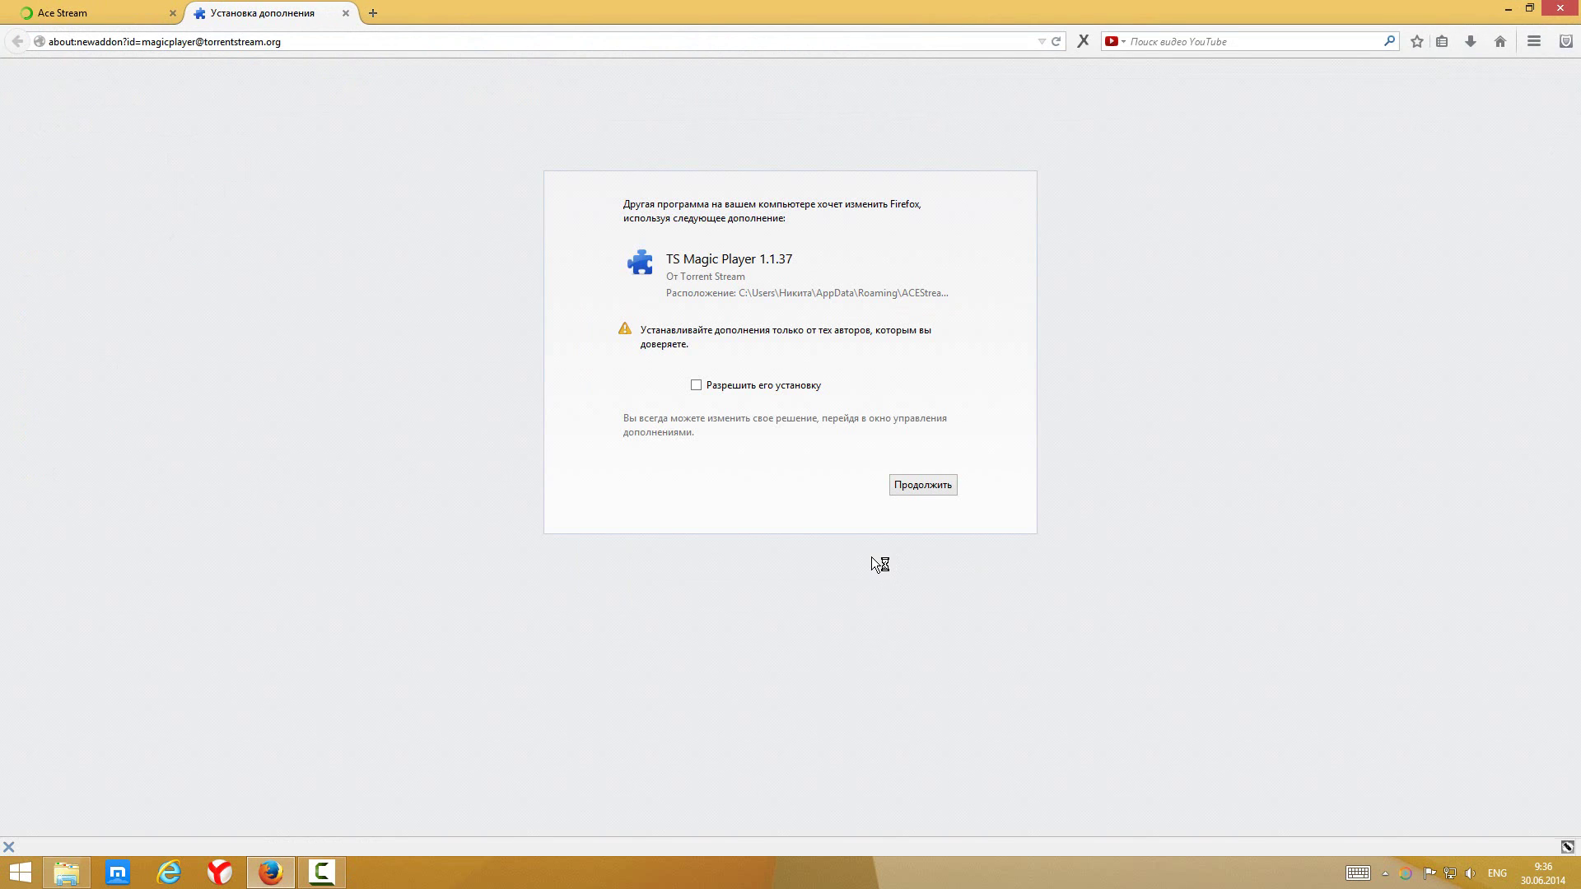
Allow installation of the TS Magic Player 1.1.37 add-on and restart Firefox to complete it
left_click(696, 385)
left_click(922, 486)
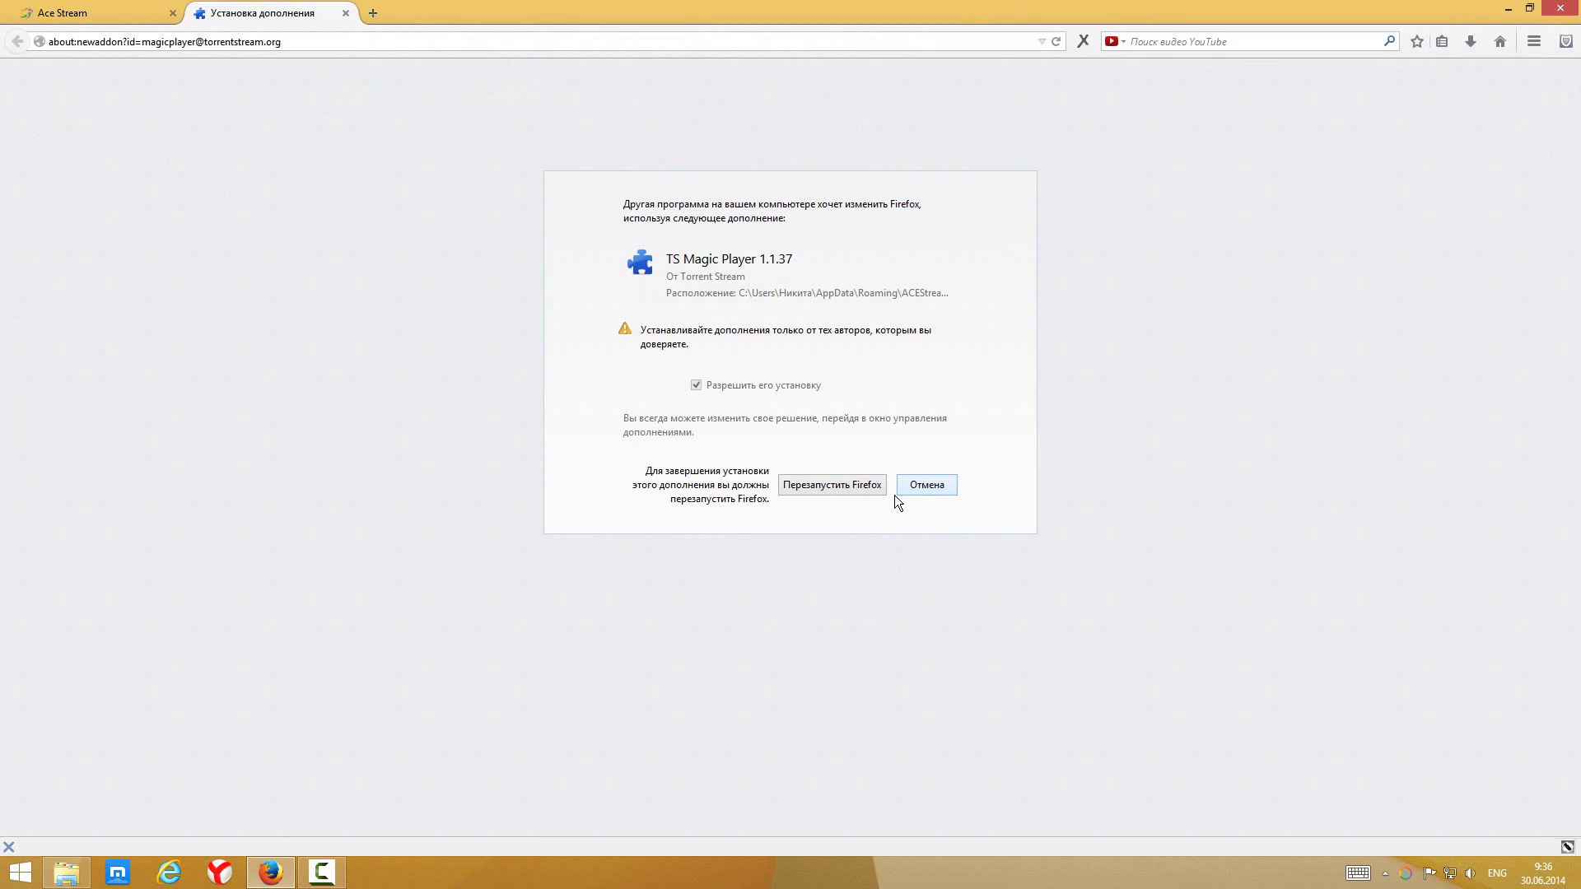
left_click(843, 487)
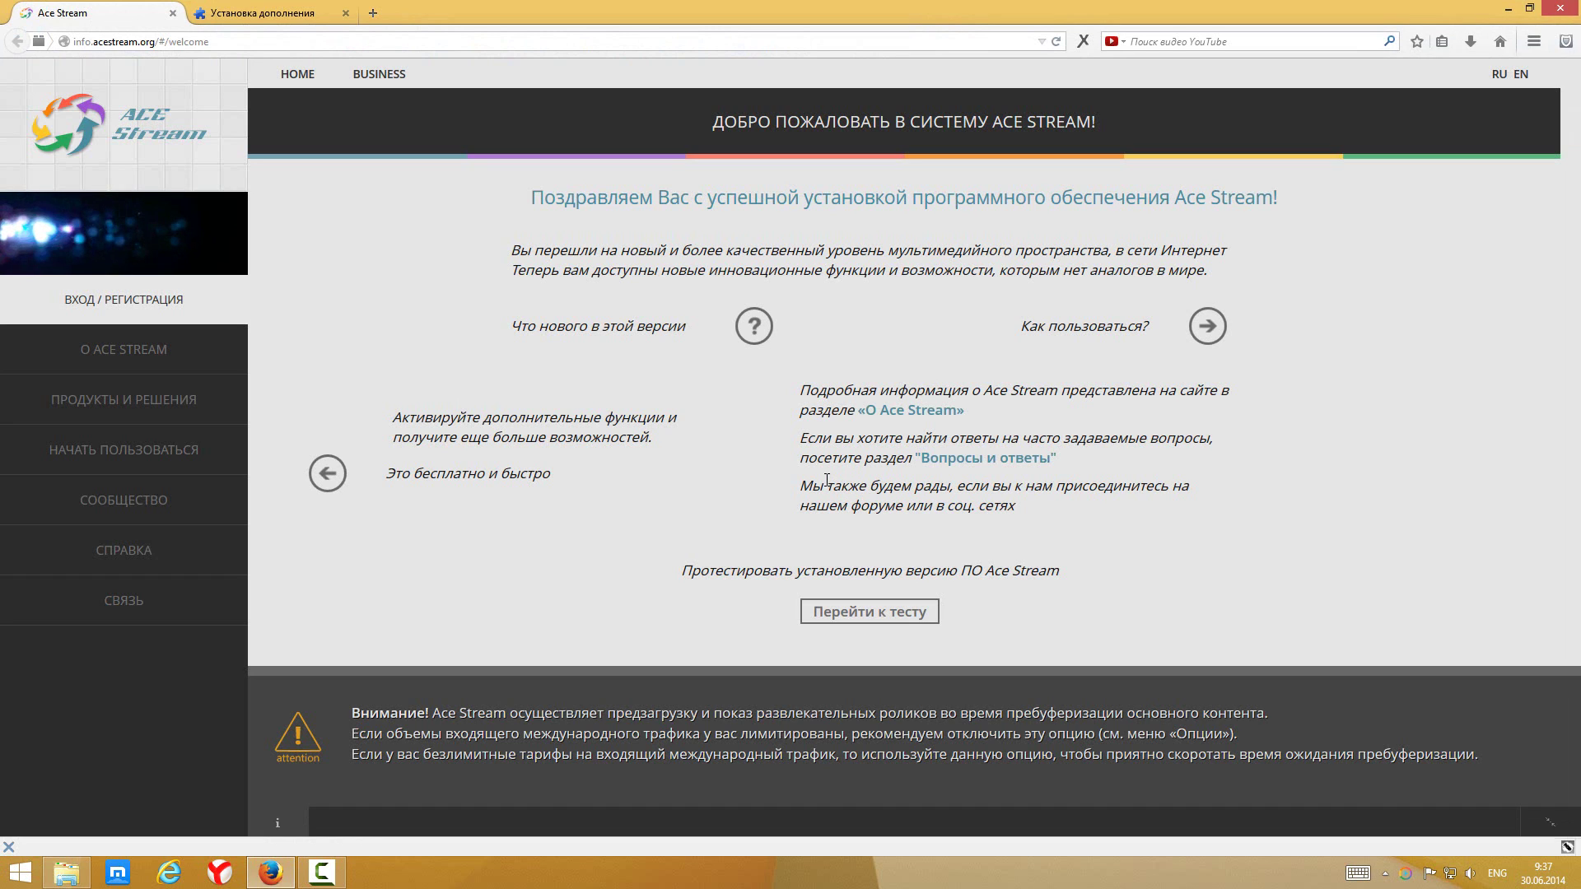
Close the add-on installation page and open the add-ons manager to check the installed extensions
left_click(285, 14)
middle_click(284, 13)
left_click(1533, 41)
left_click(1350, 227)
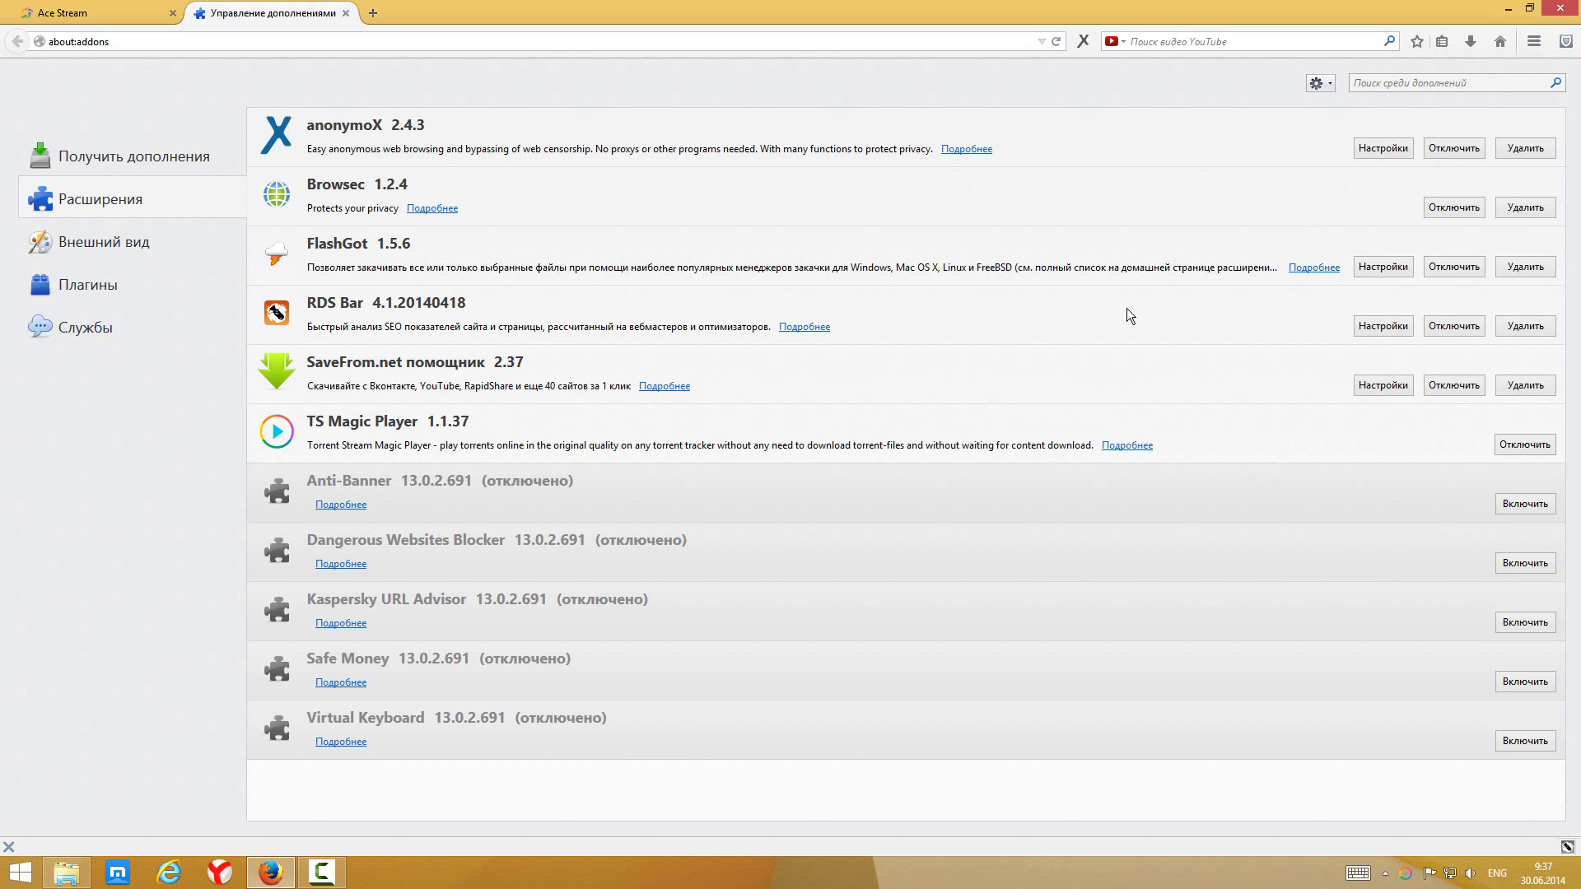
Open the playback test from the Ace Stream welcome page and start the test video, choosing Мужчина and age 26-30
left_click(90, 16)
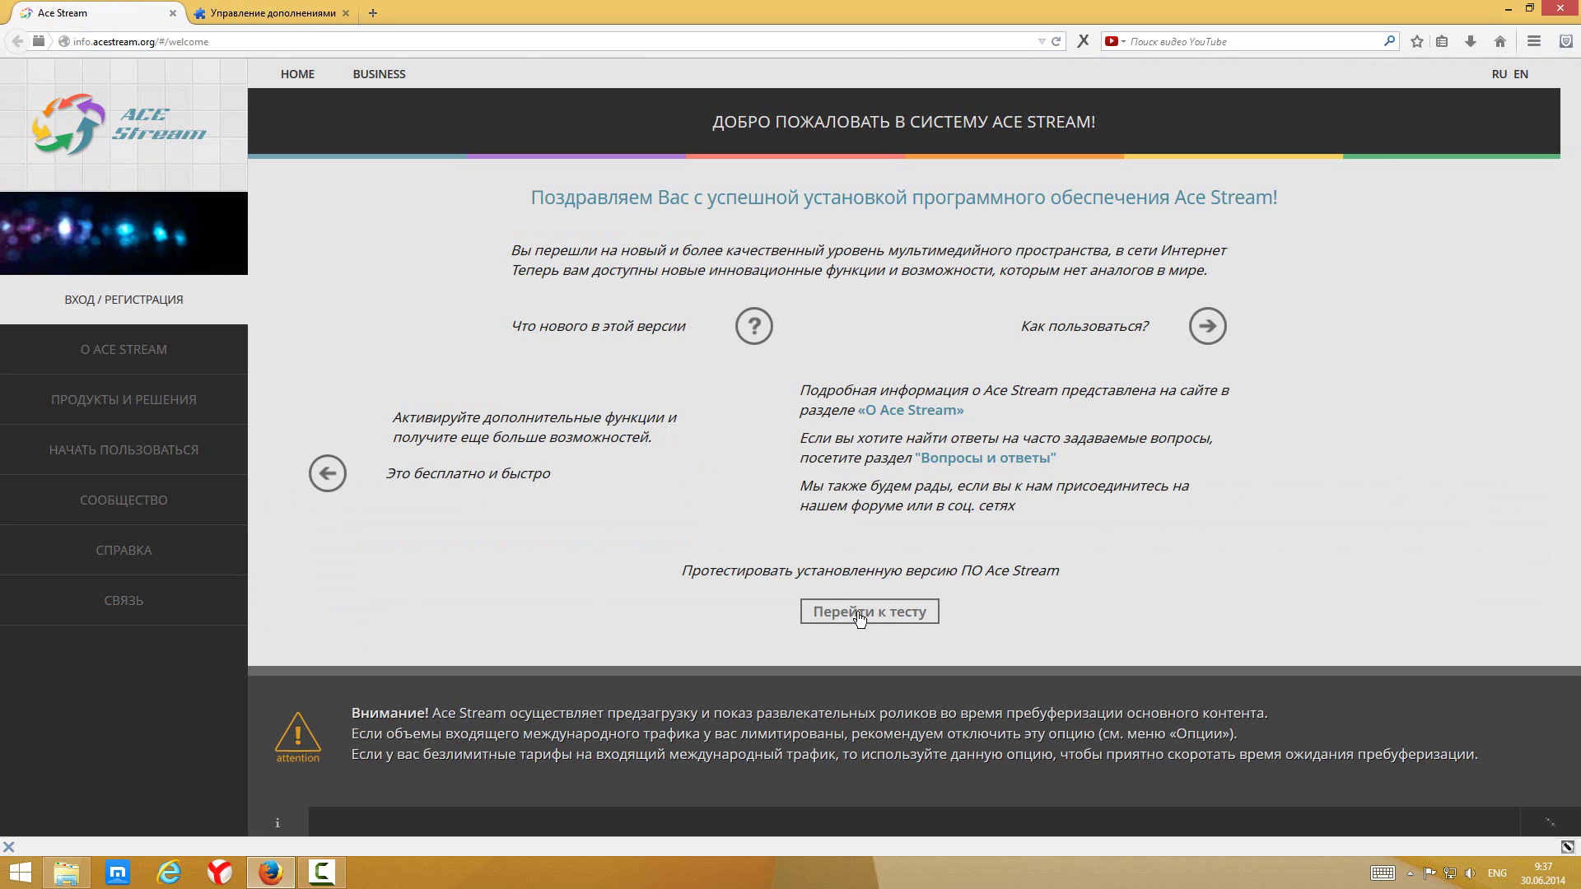
left_click(912, 618)
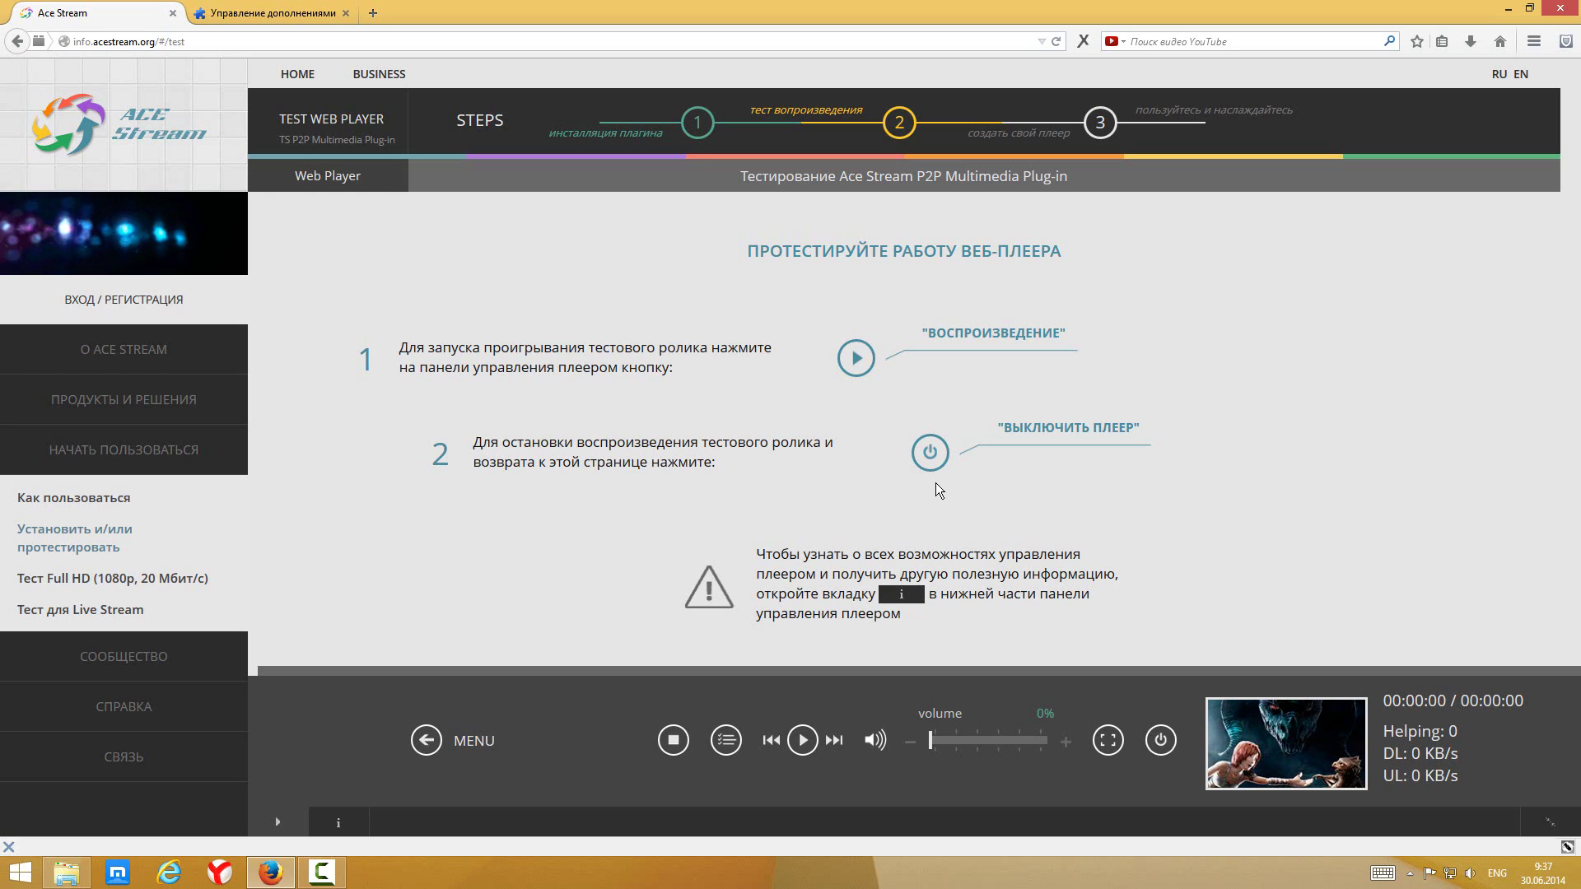
left_click(806, 737)
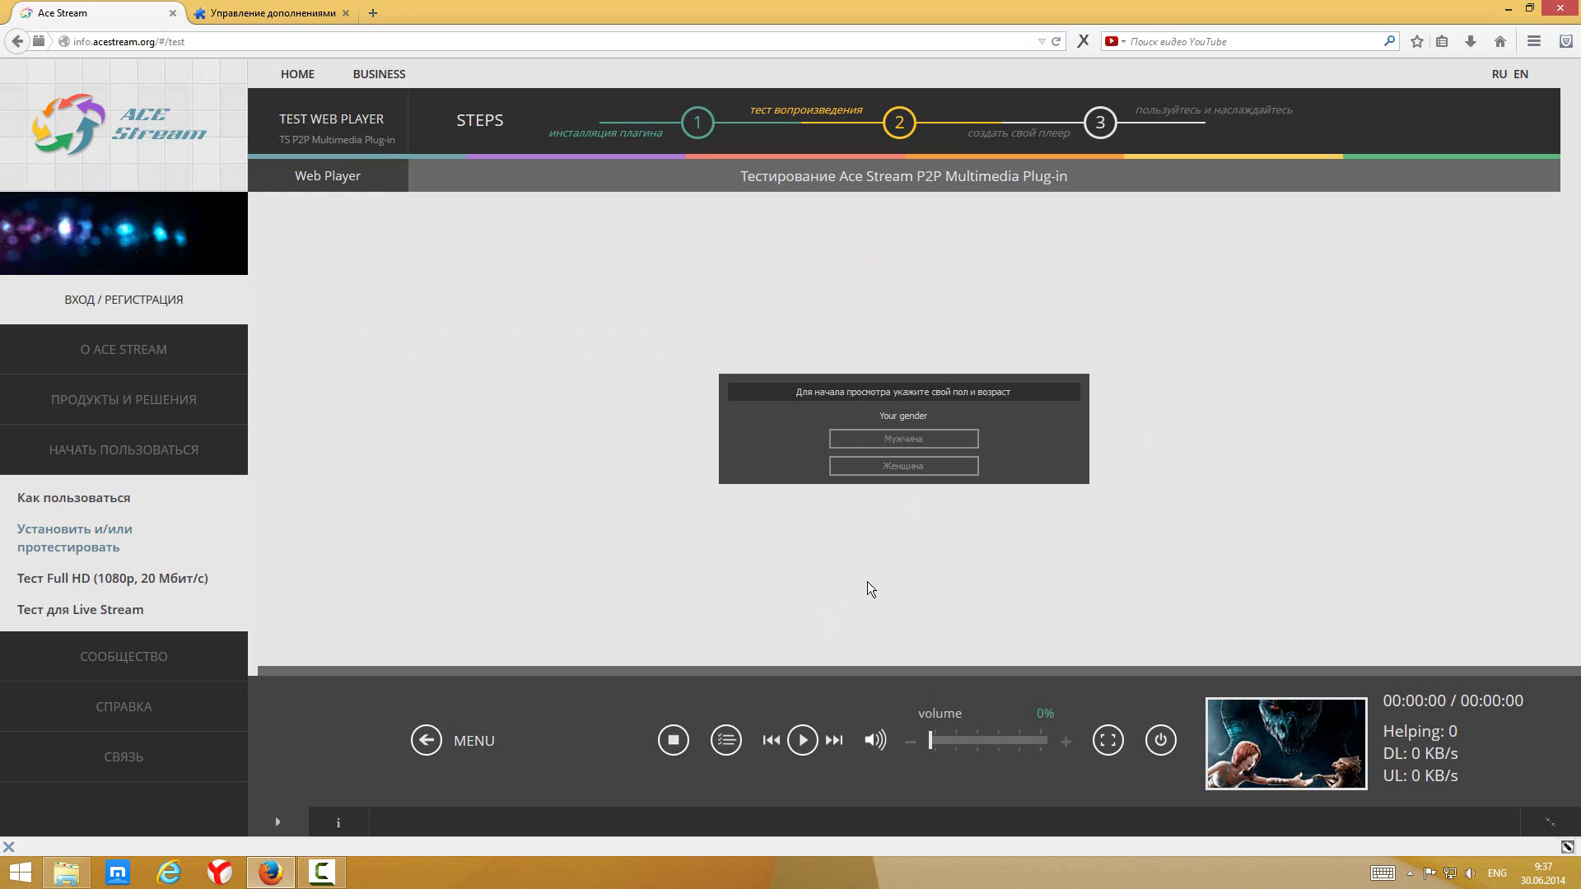
left_click(919, 443)
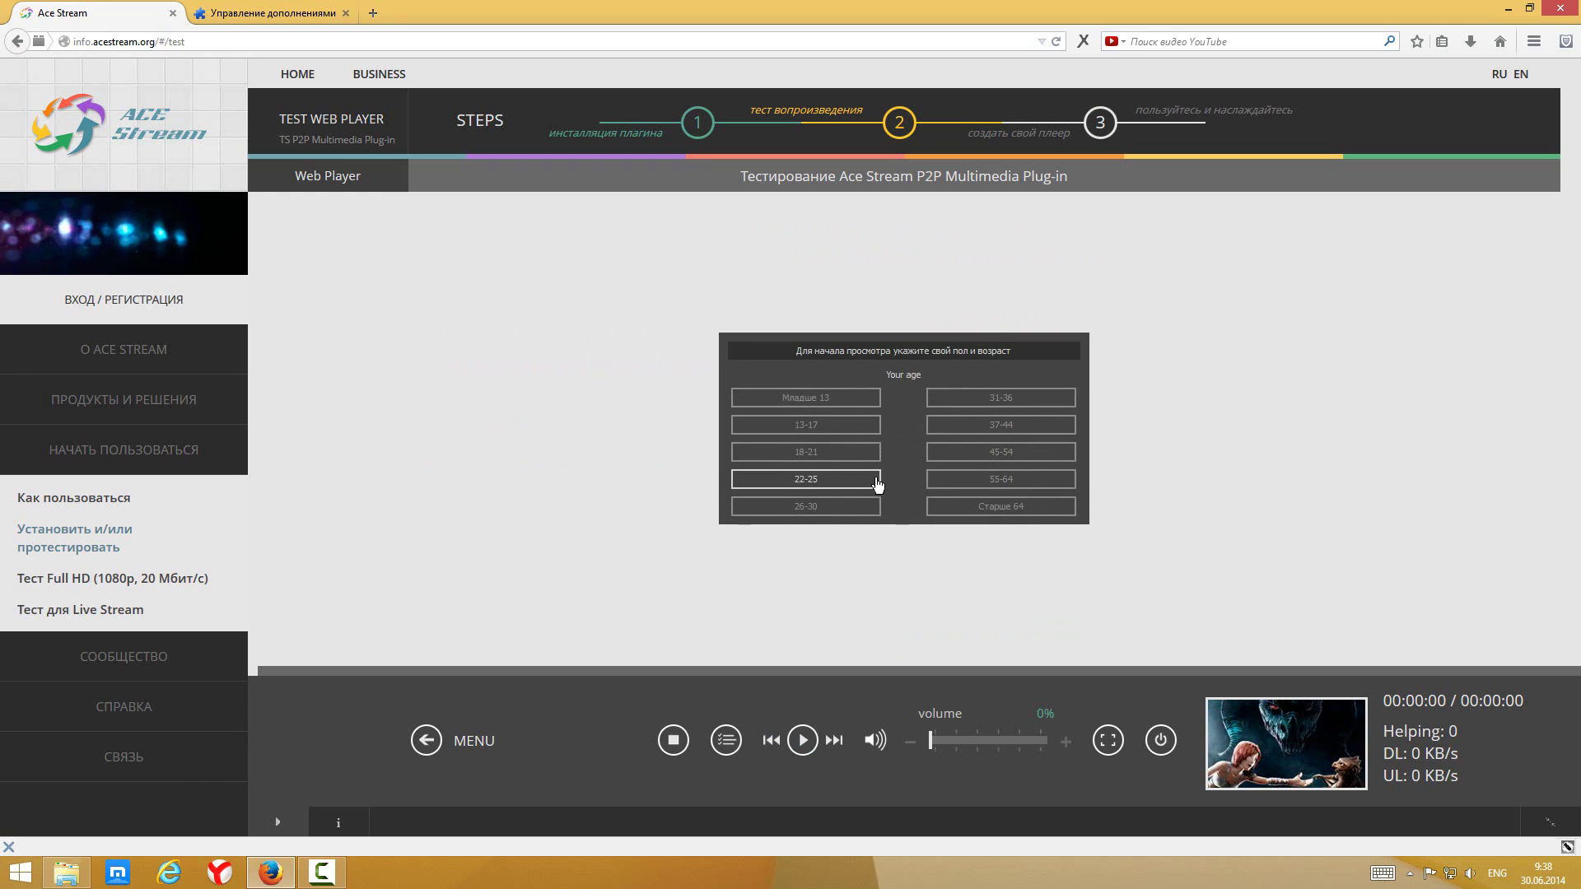
left_click(856, 508)
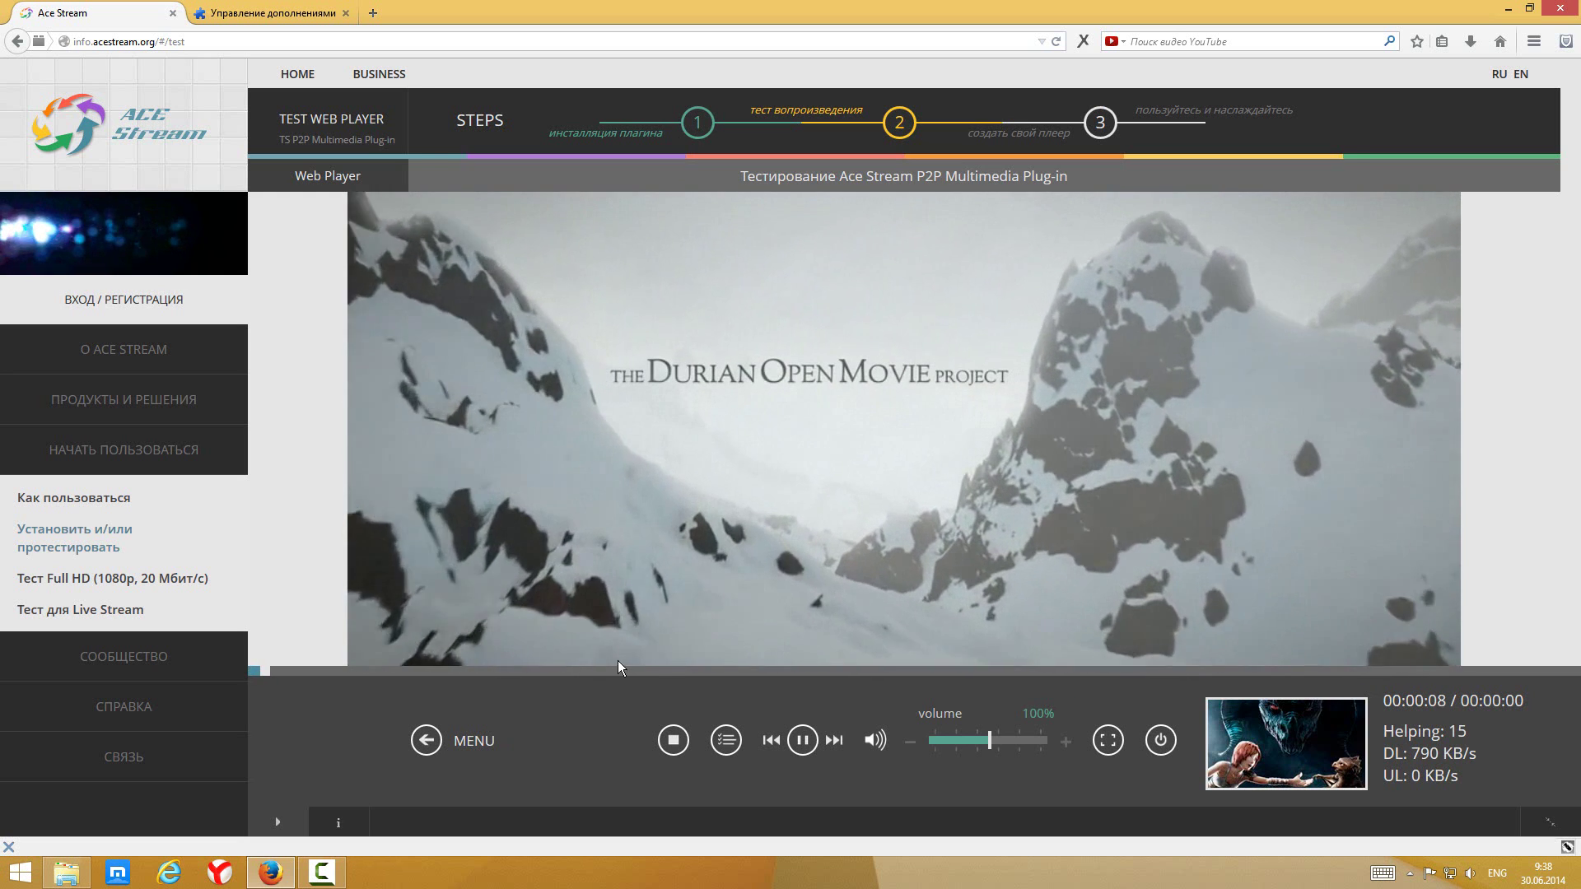
Skip the test video forward in turn to about 4:37, 8:38 and 10:18
left_click(664, 671)
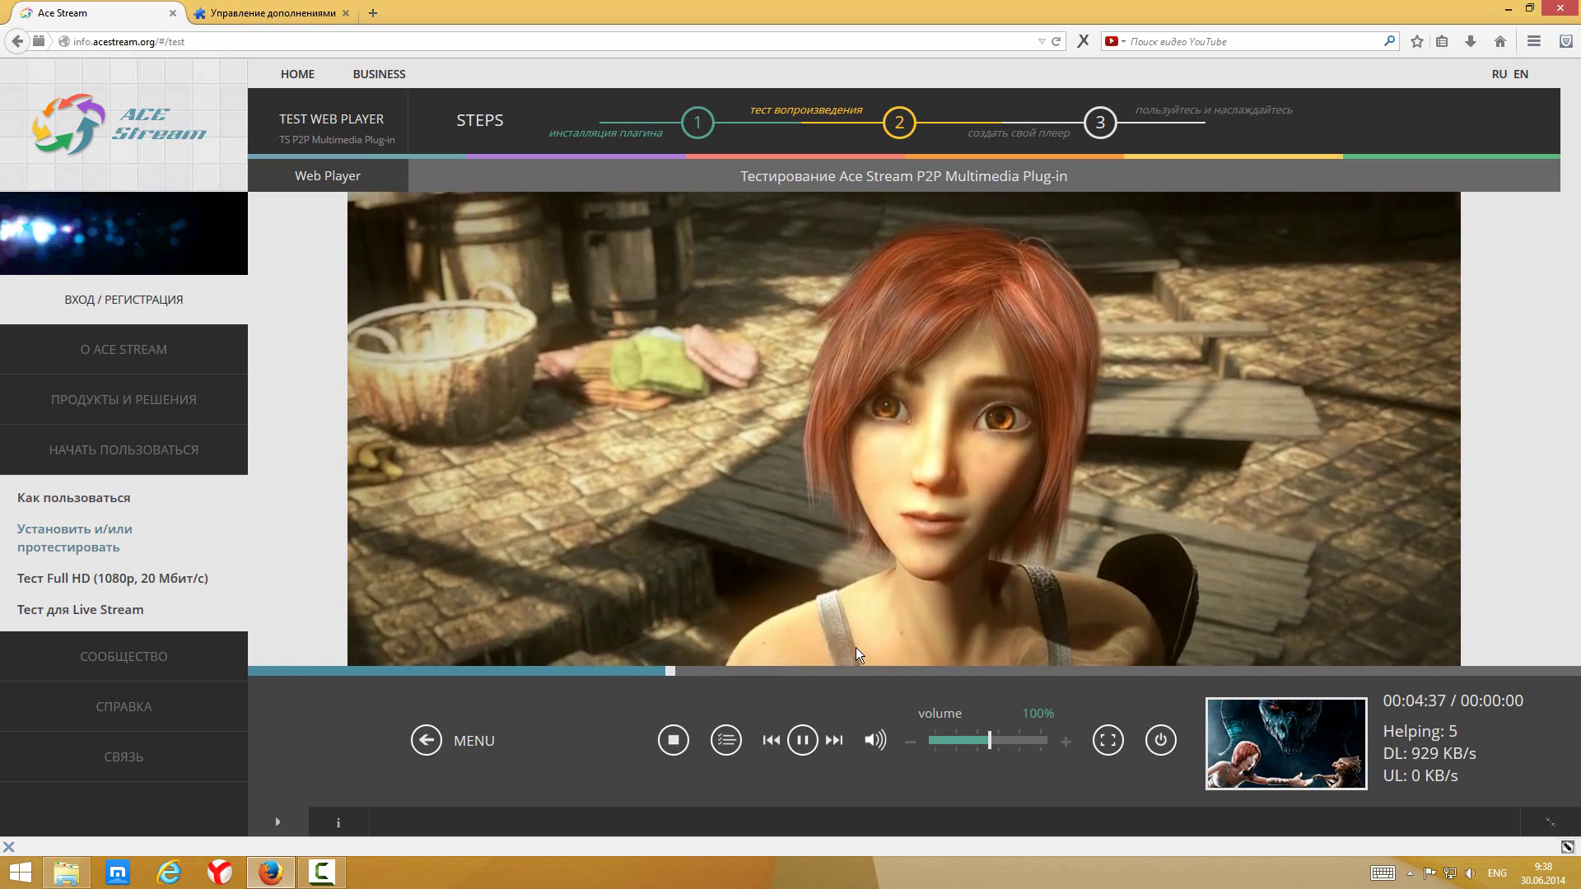
left_click(1019, 671)
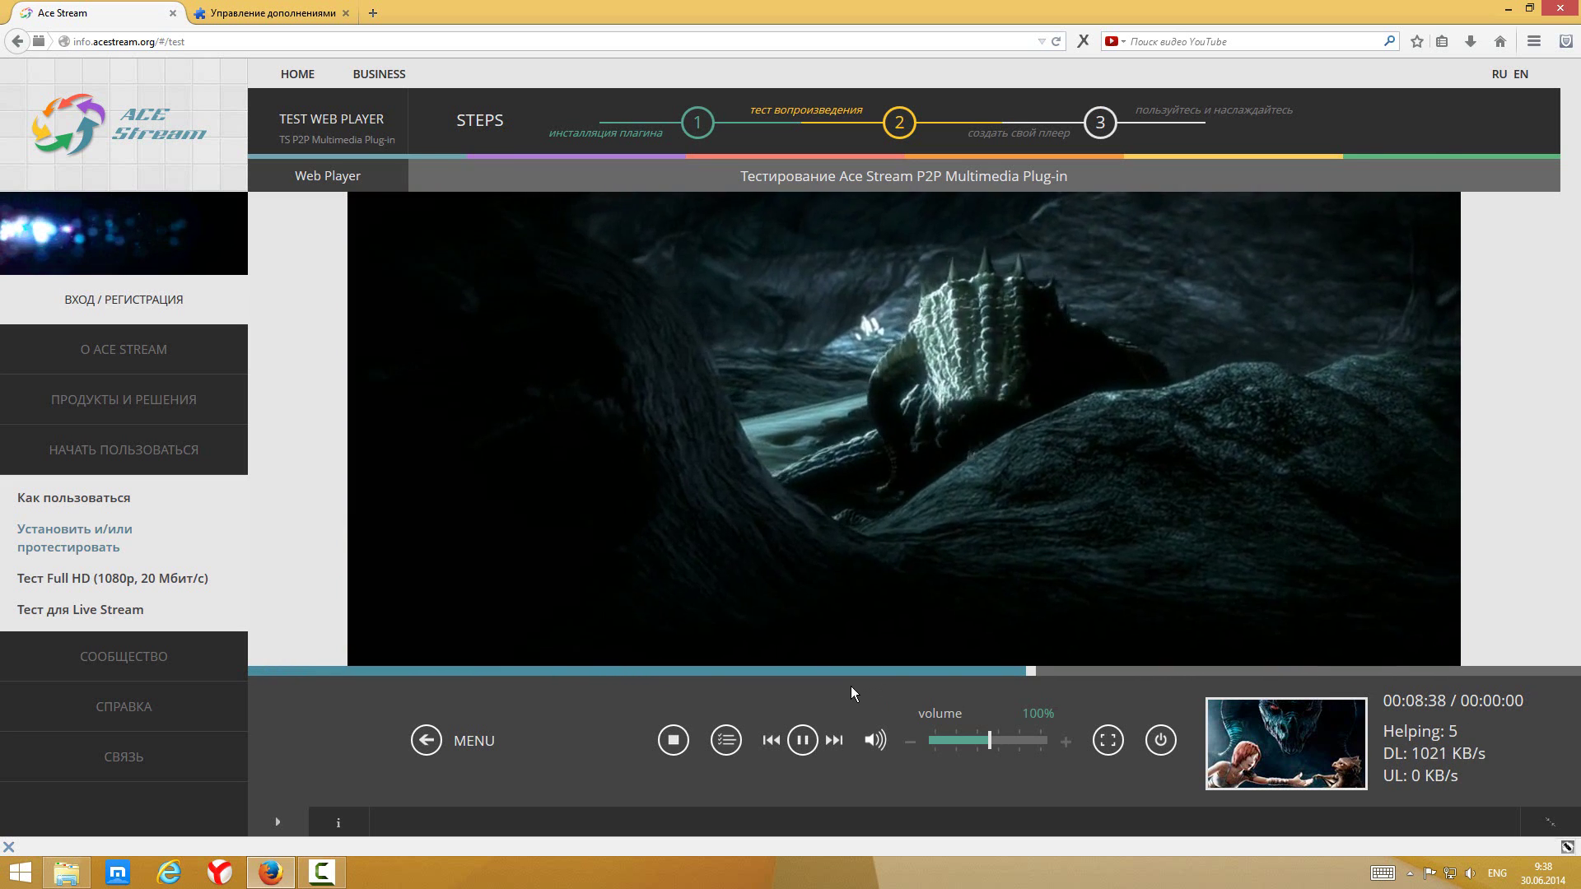
left_click(1171, 668)
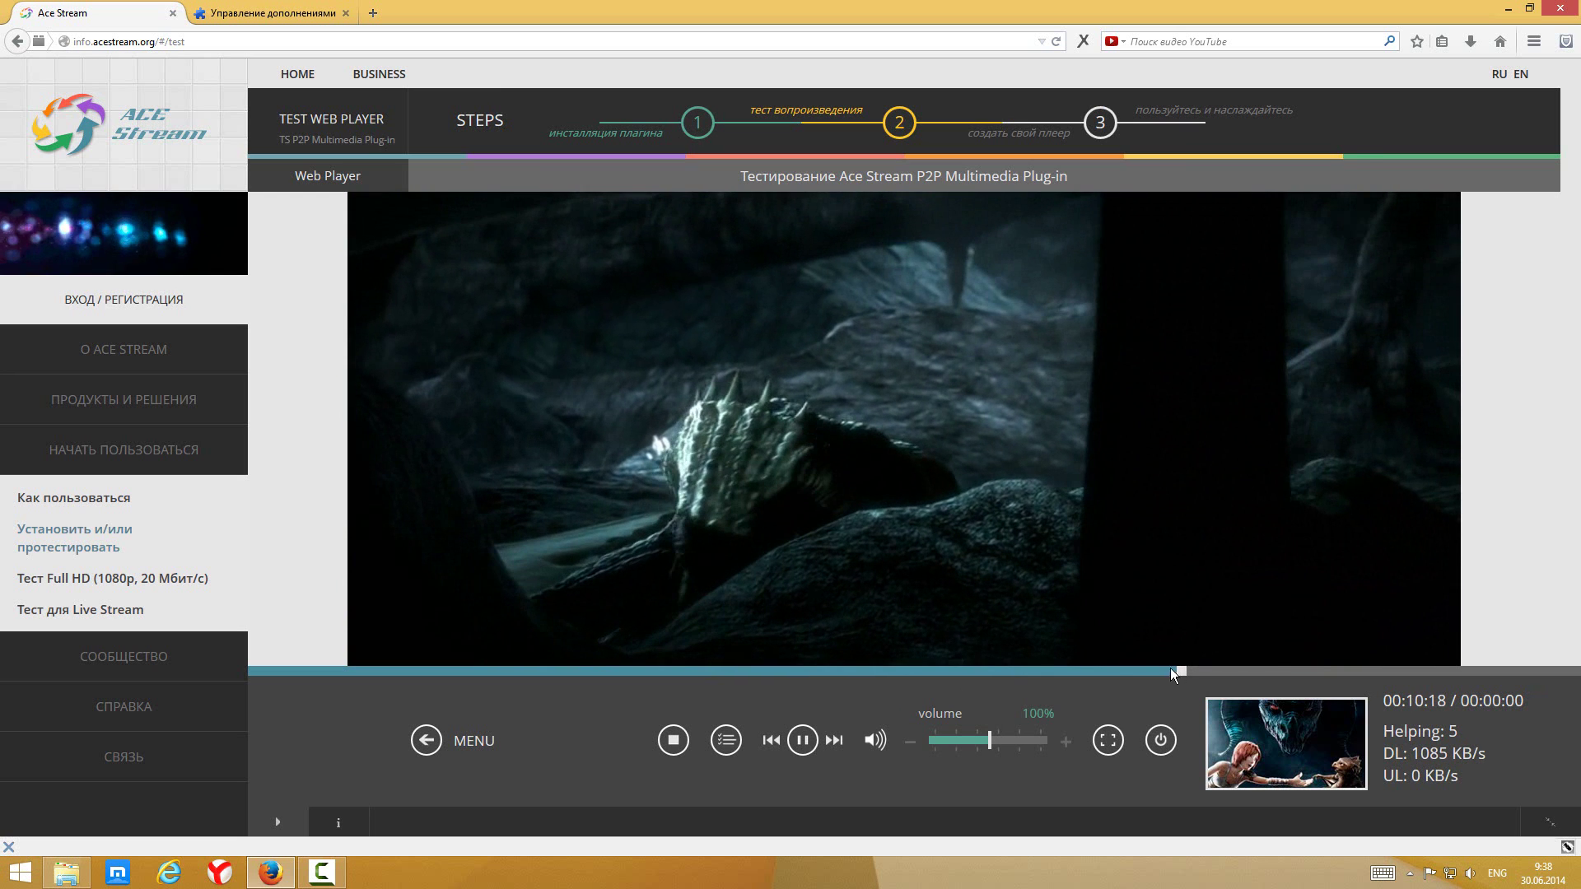
Pause the test video and switch the web player off
left_click(811, 740)
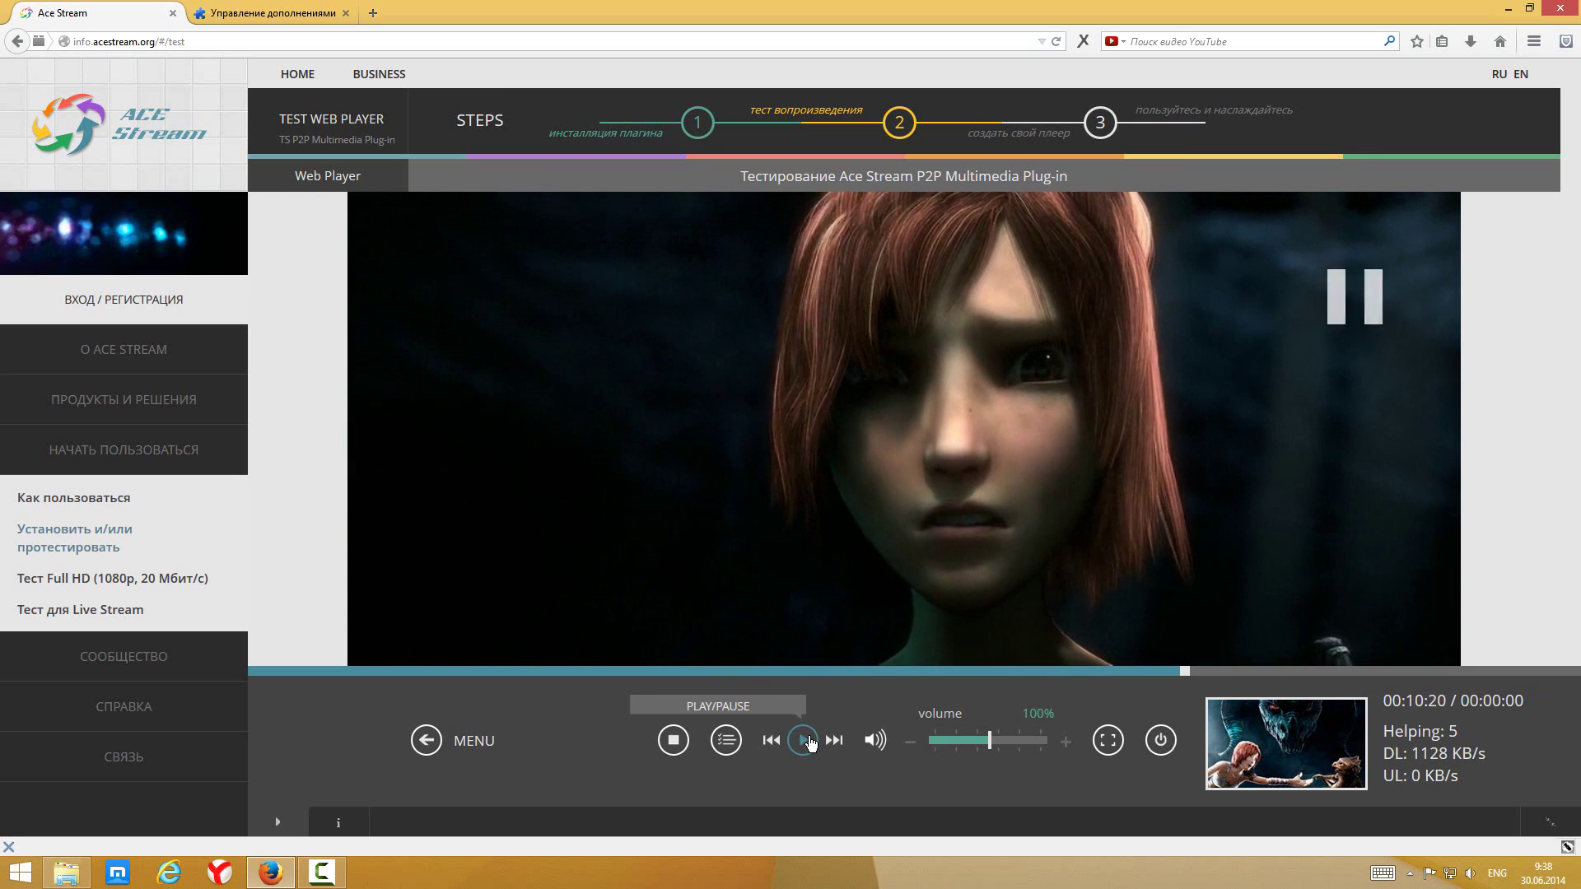
left_click(1161, 740)
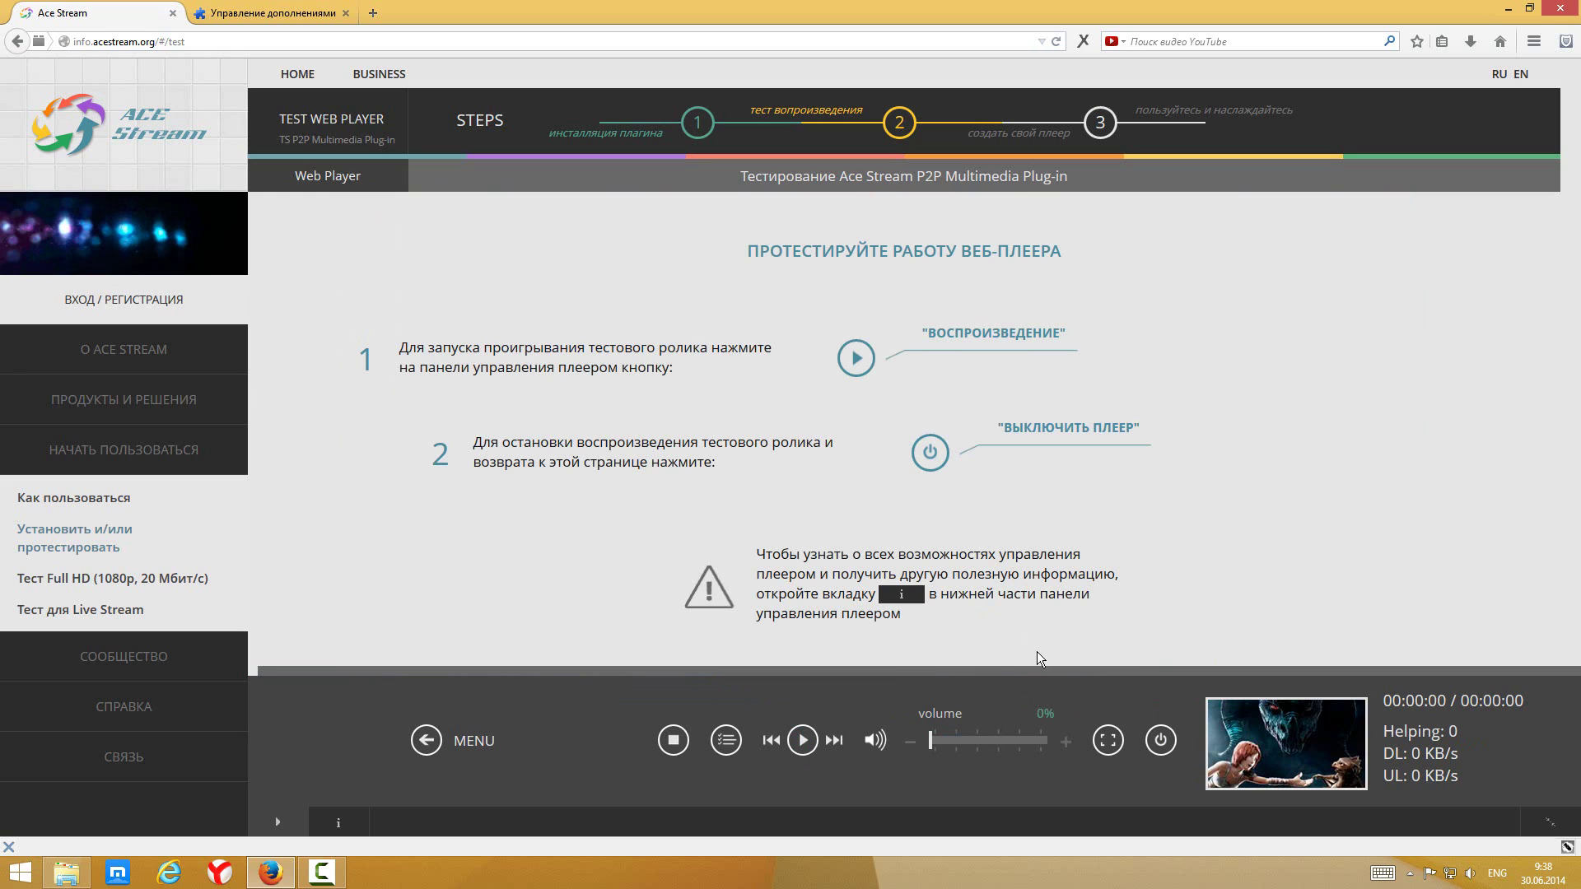
Review the web player's help on Как управлять плеером, Инструкции and Рекомендации, and go to step 3 of the test page
left_click(340, 826)
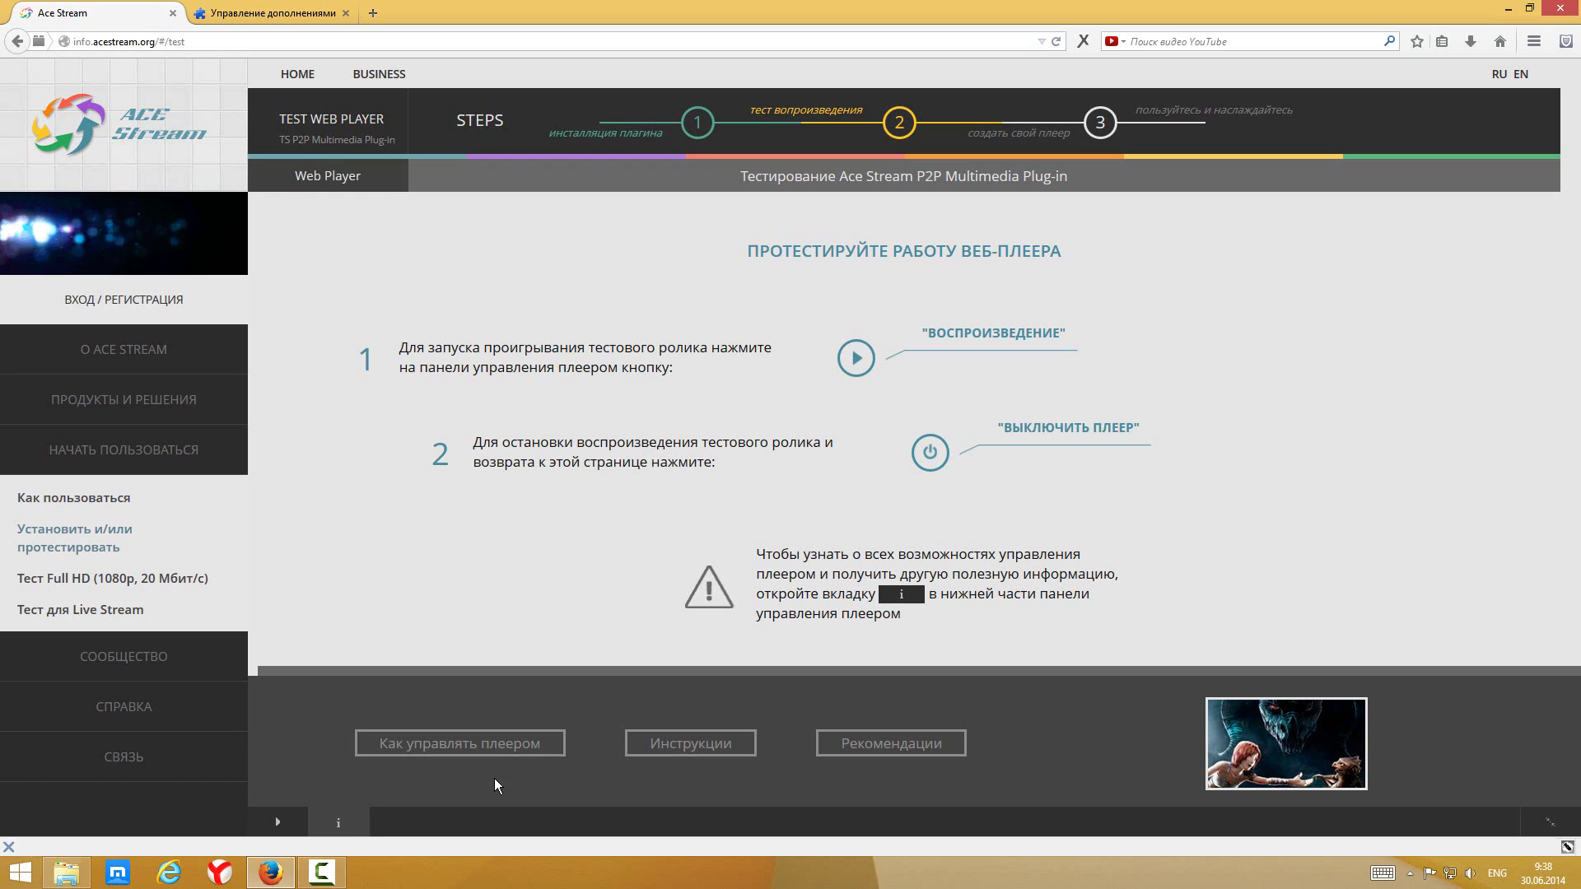
left_click(497, 751)
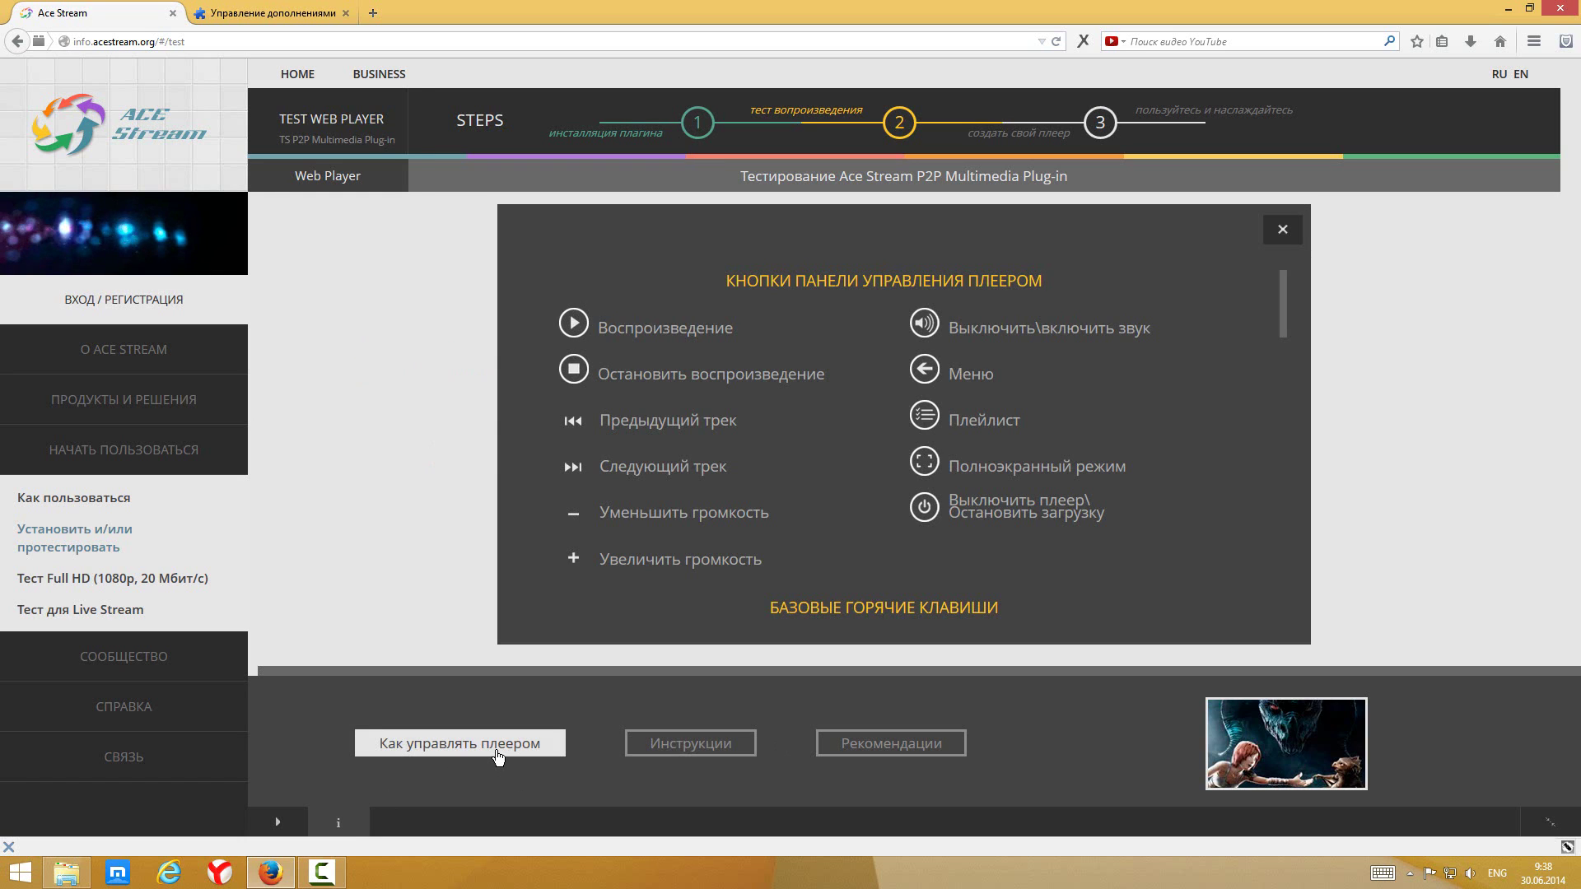
left_click(690, 750)
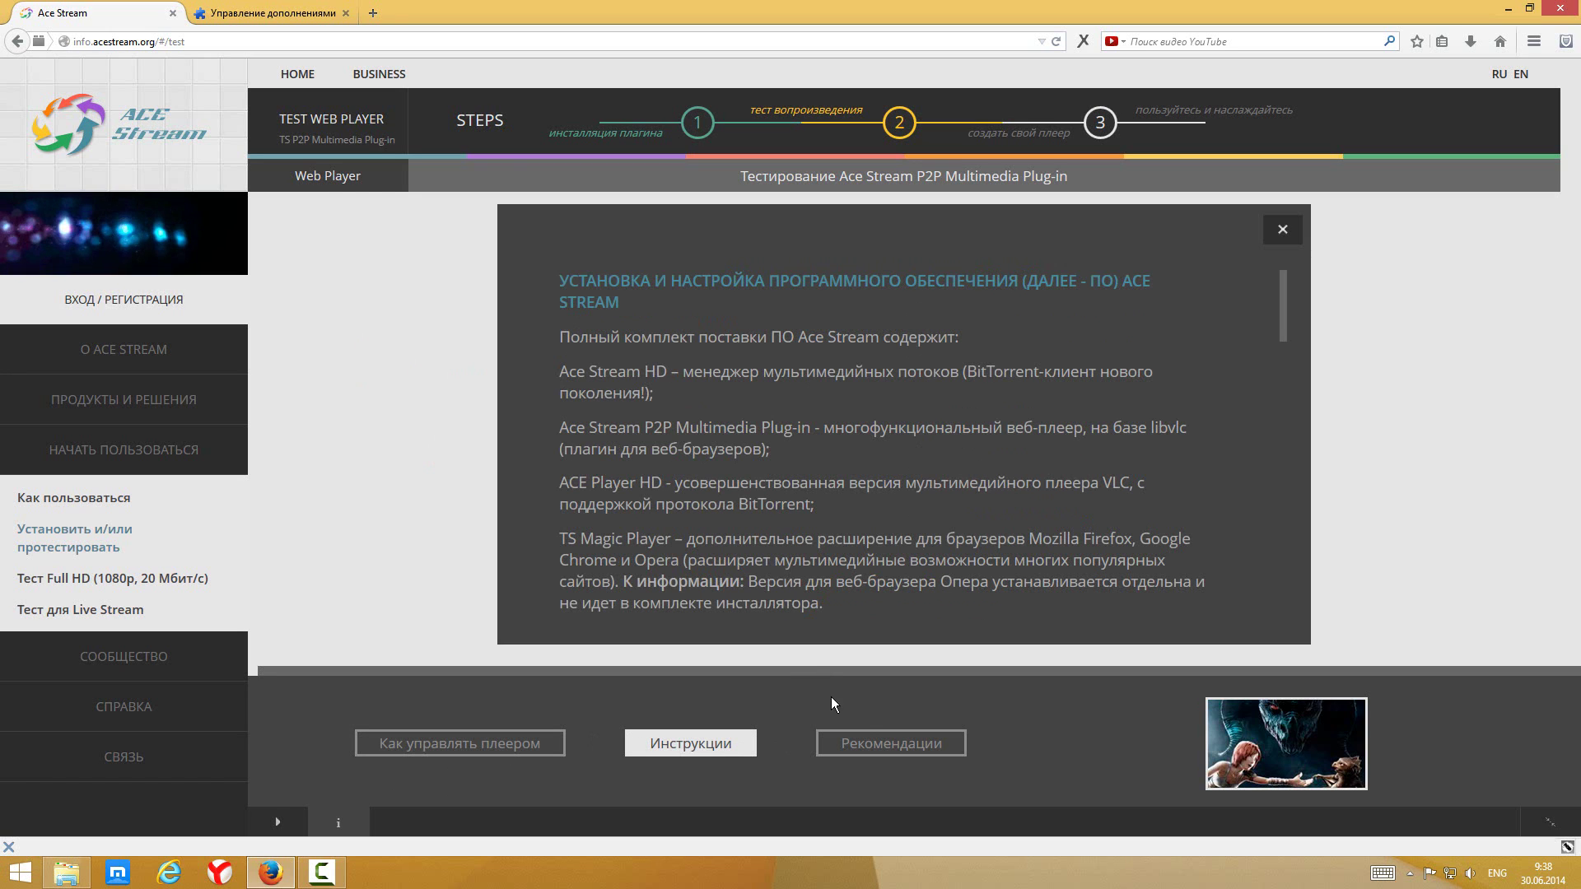
left_click(868, 745)
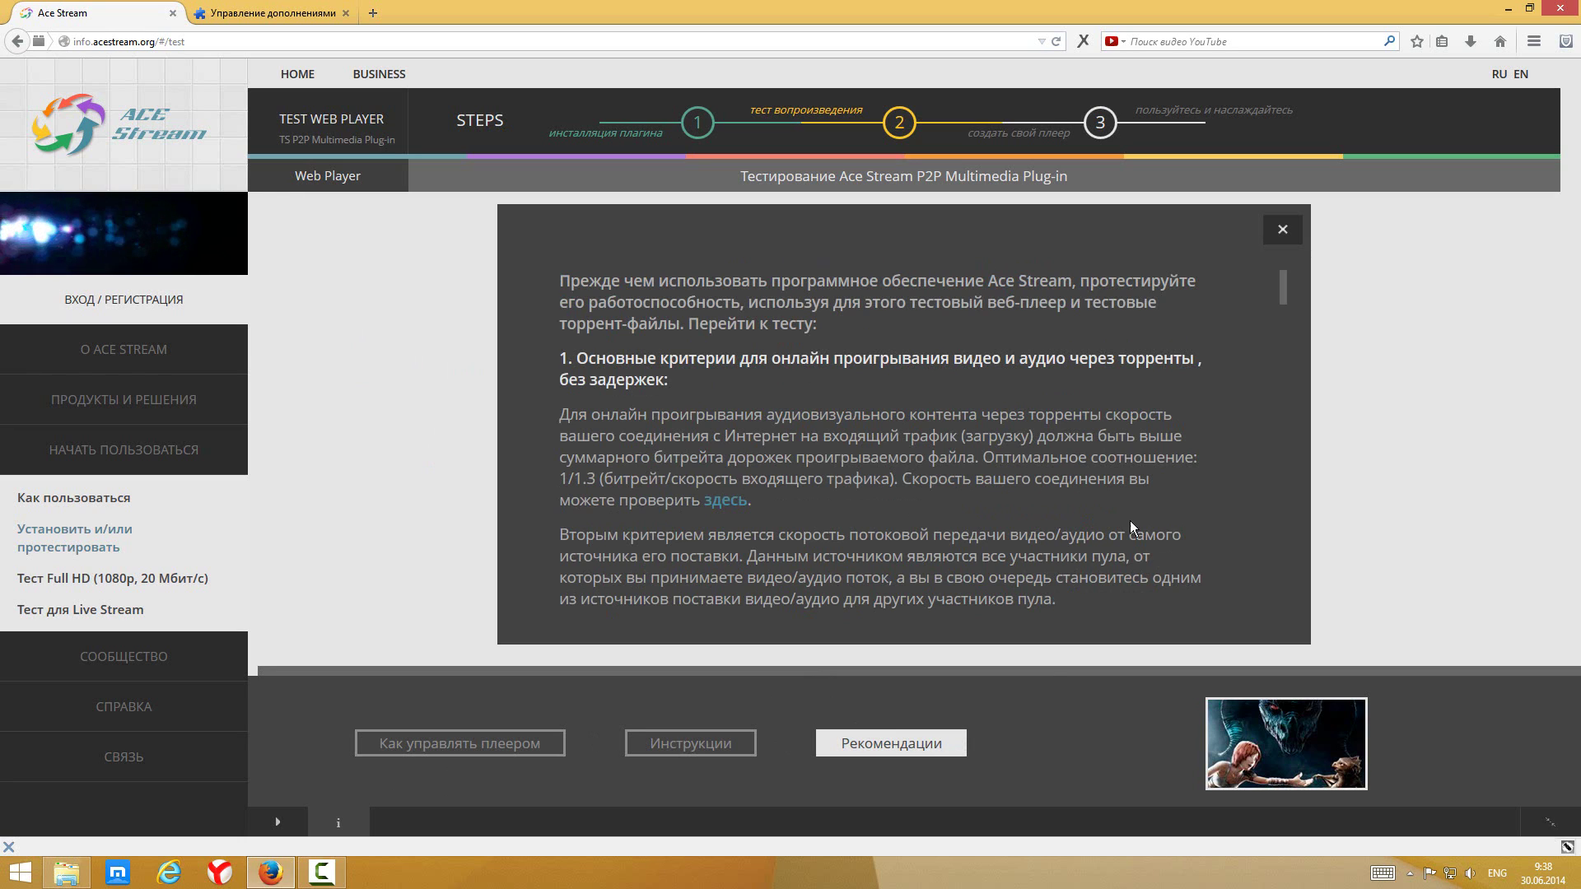
left_click(1099, 125)
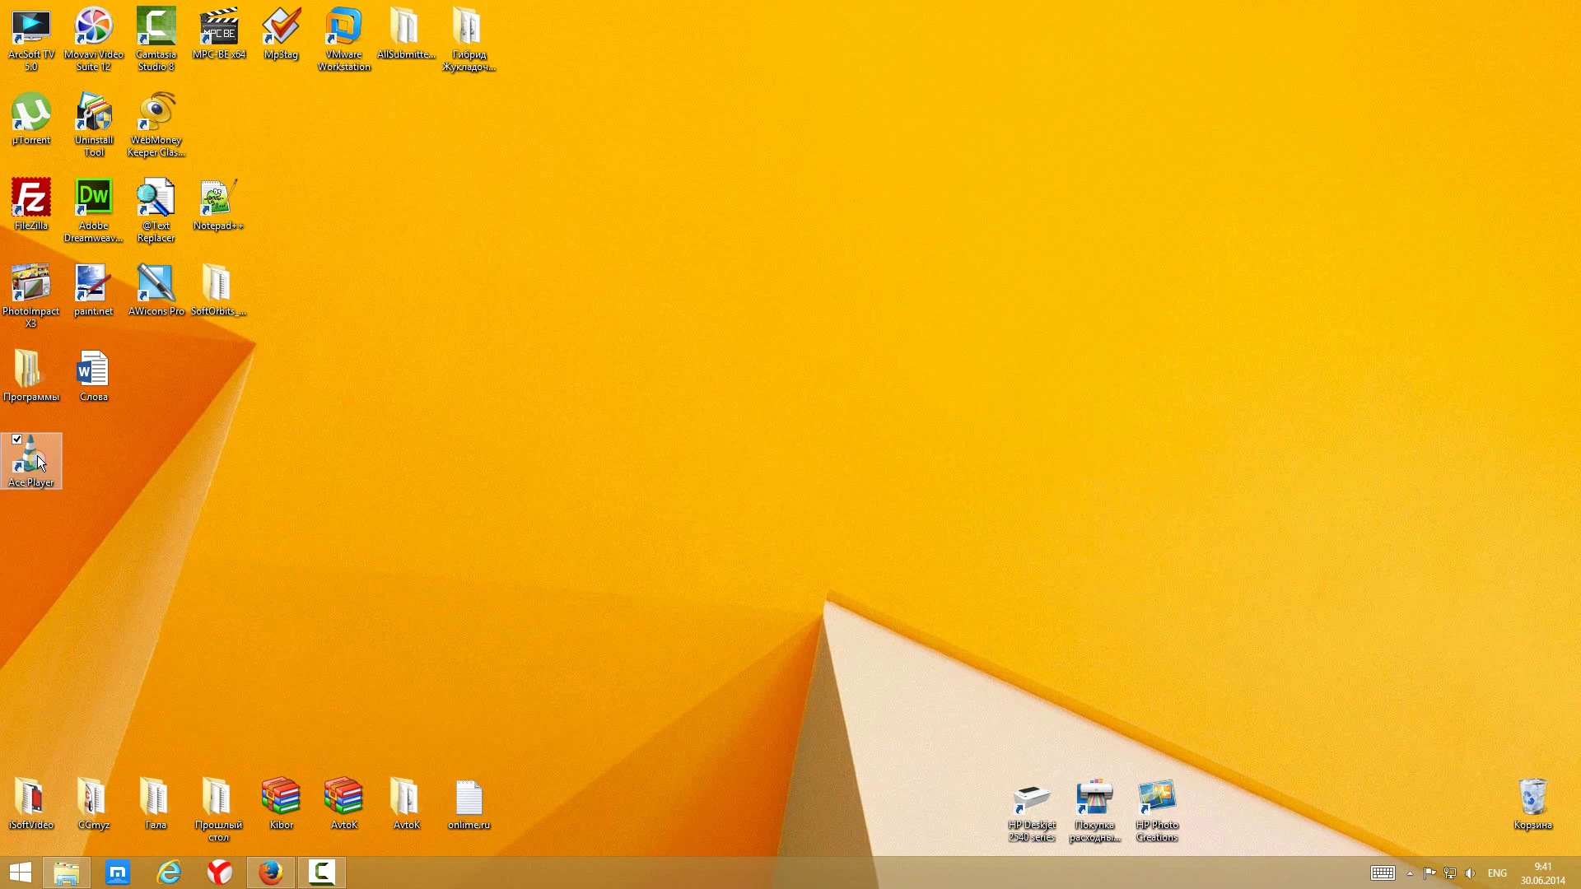
Launch Ace Player from the desktop and maximize its window
double_click(38, 456)
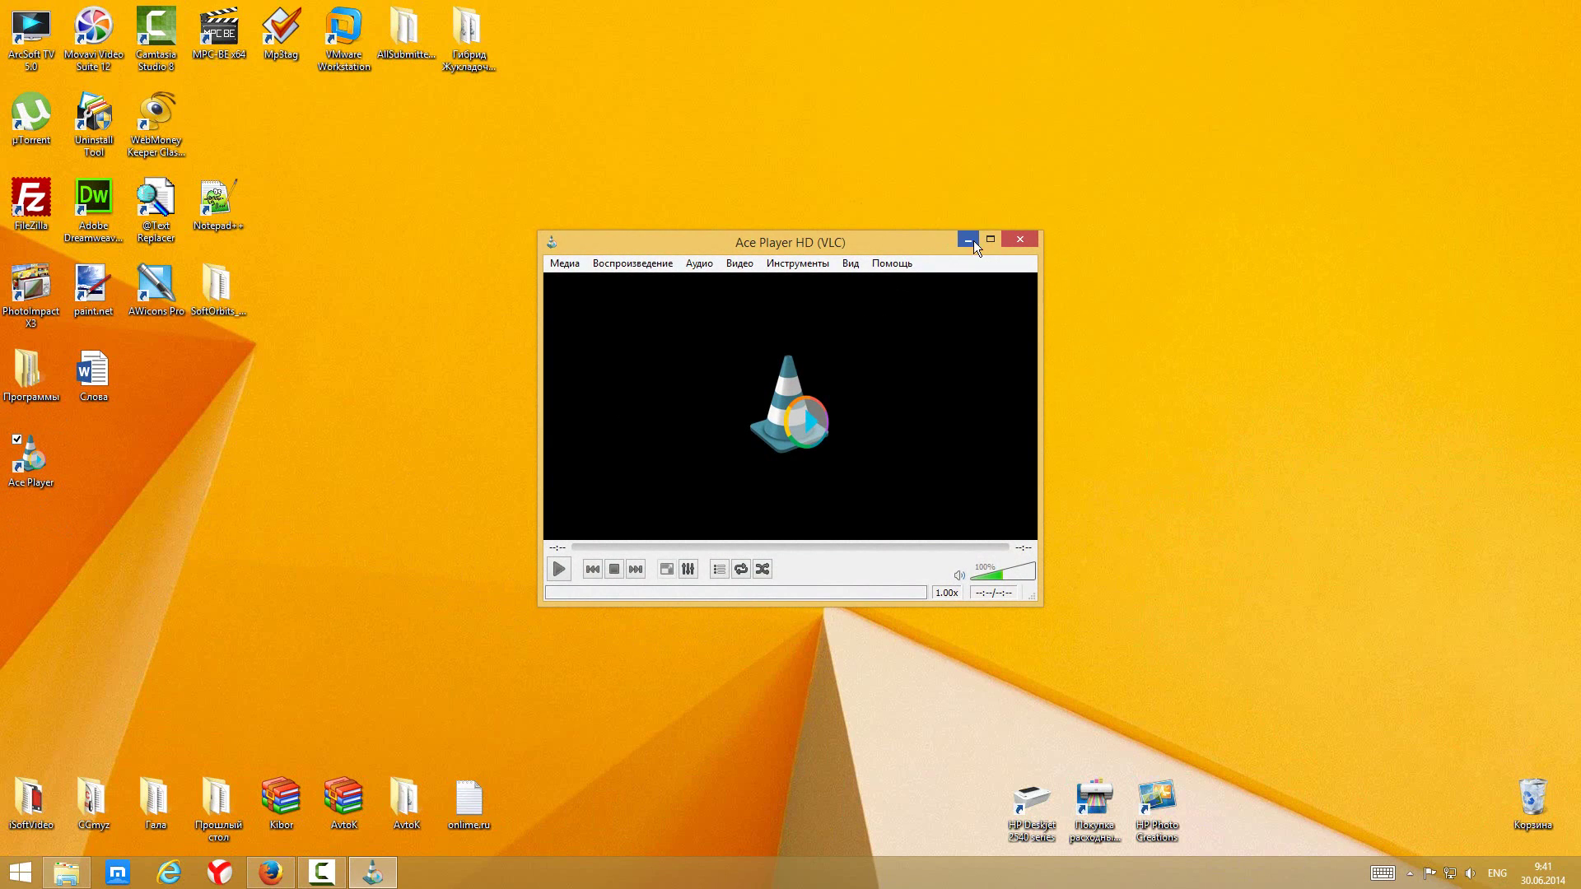
left_click(981, 240)
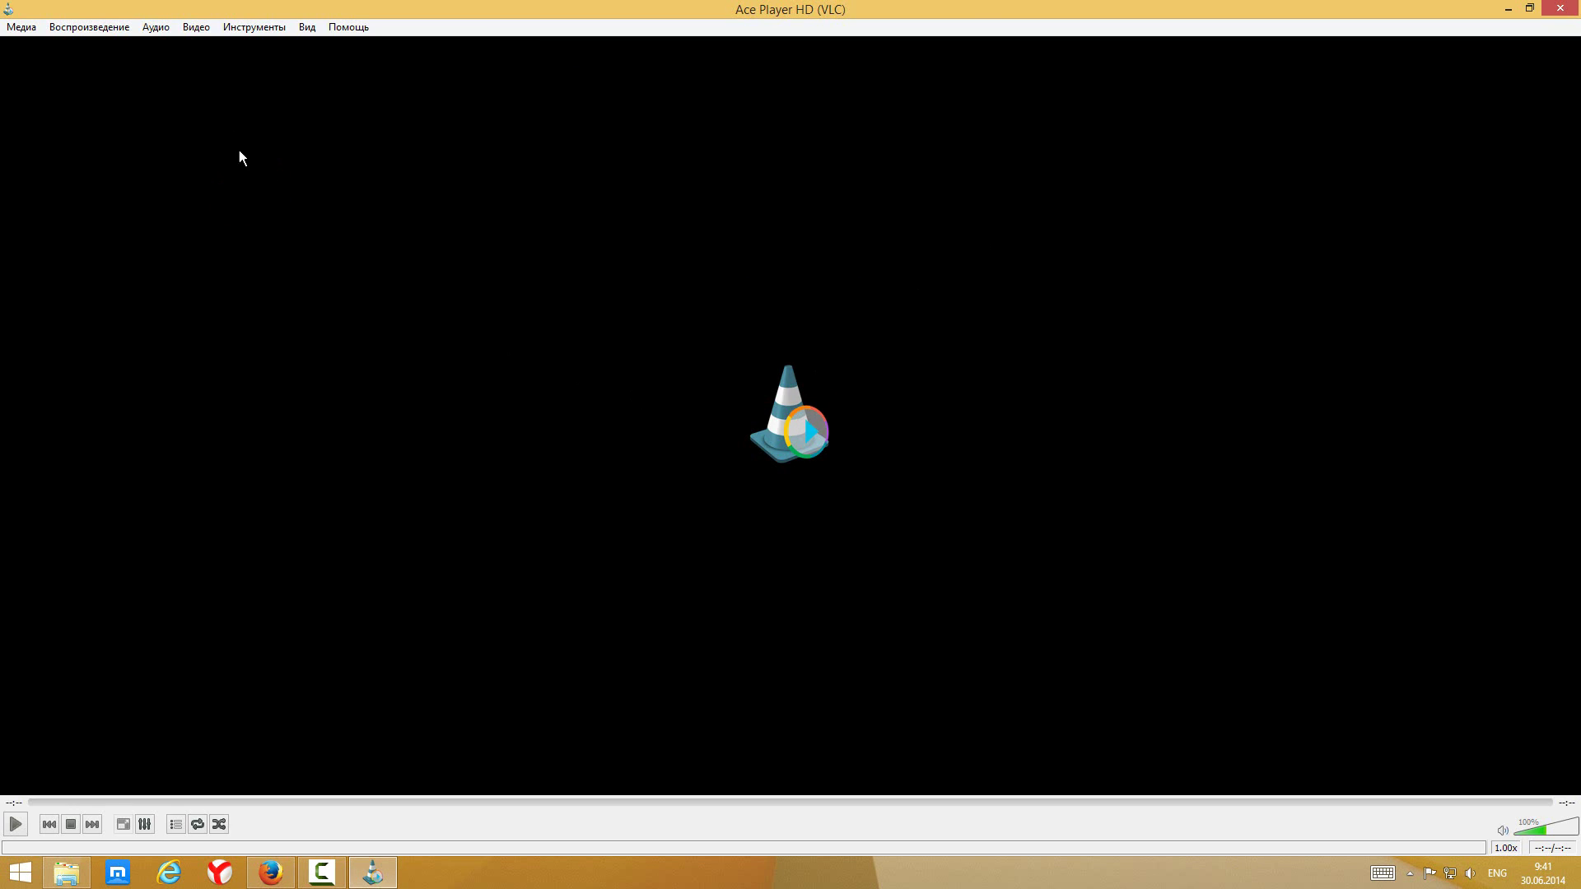
Look through the player's available commands and examine the authors, acknowledgements, licence and version in its program information
left_click(23, 28)
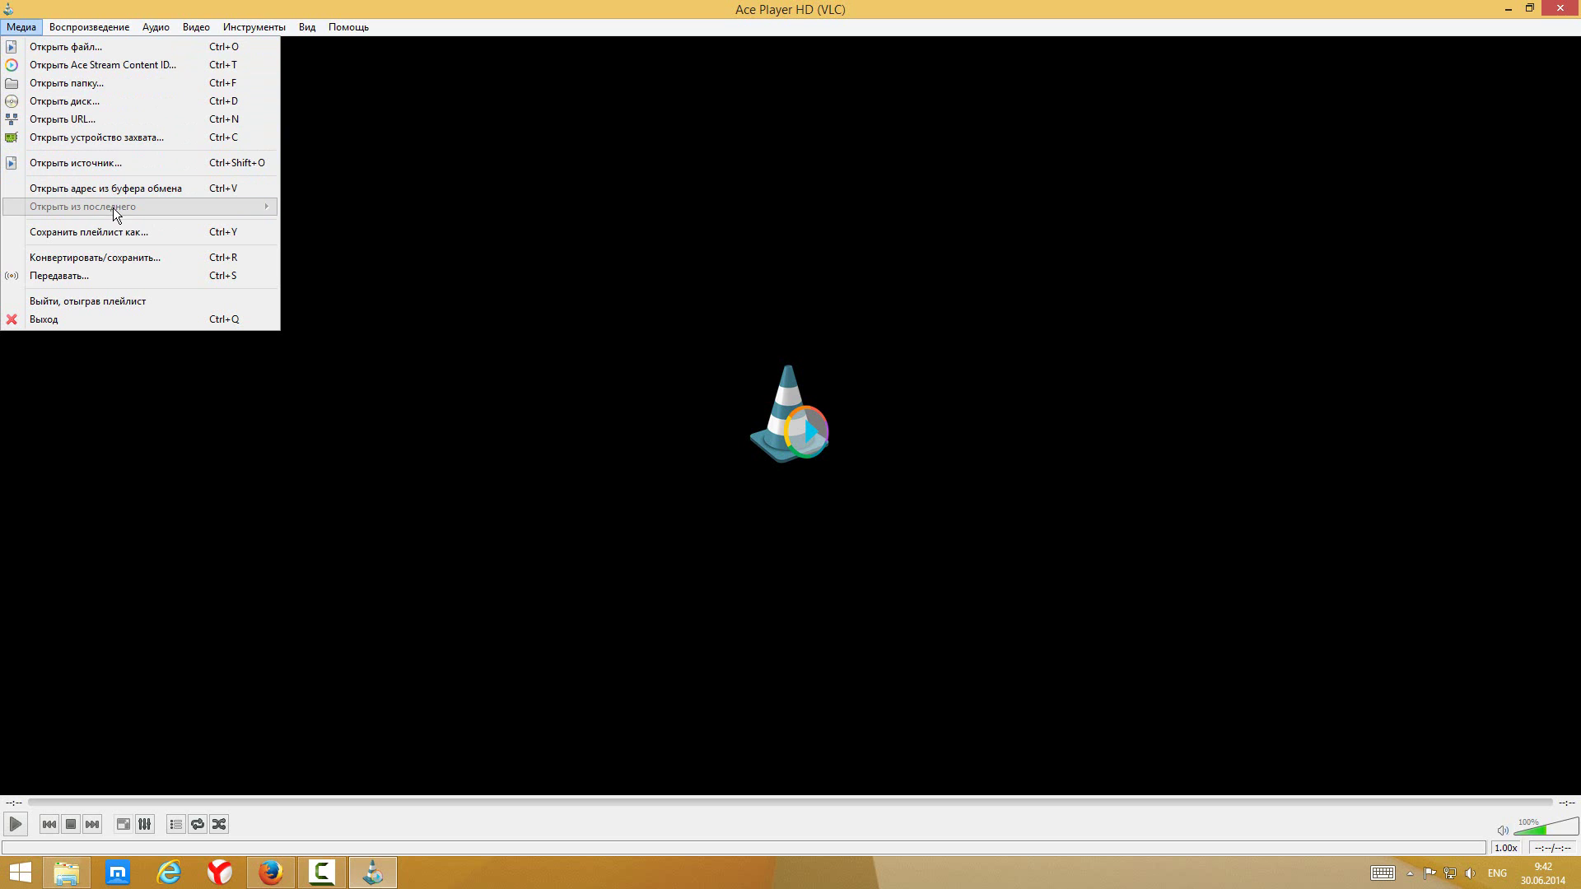
mouse_move(83, 26)
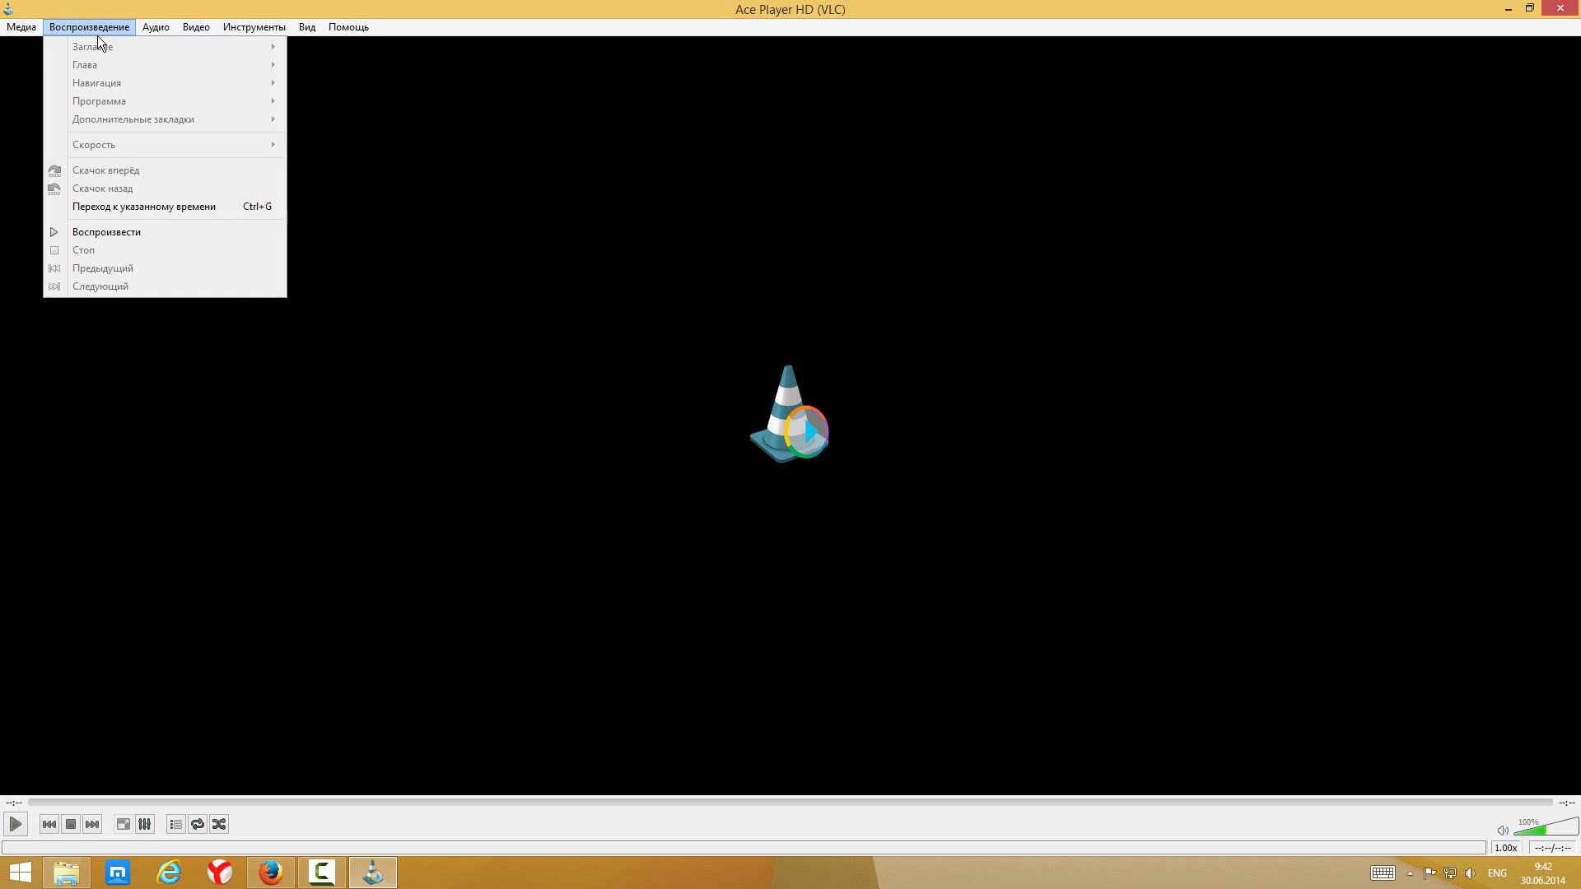
mouse_move(198, 28)
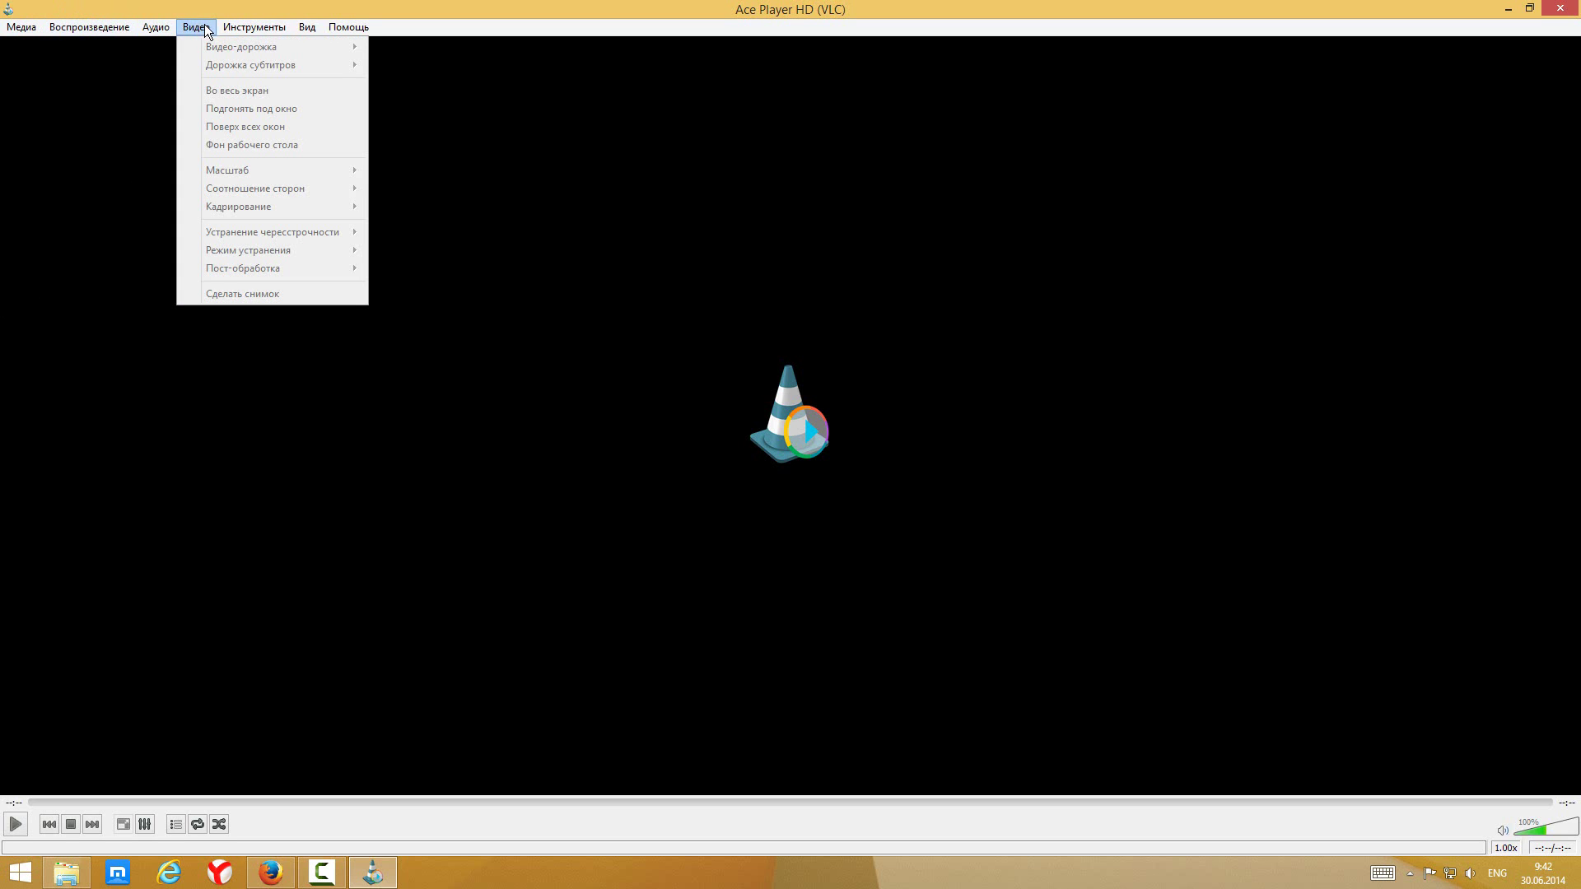
mouse_move(247, 32)
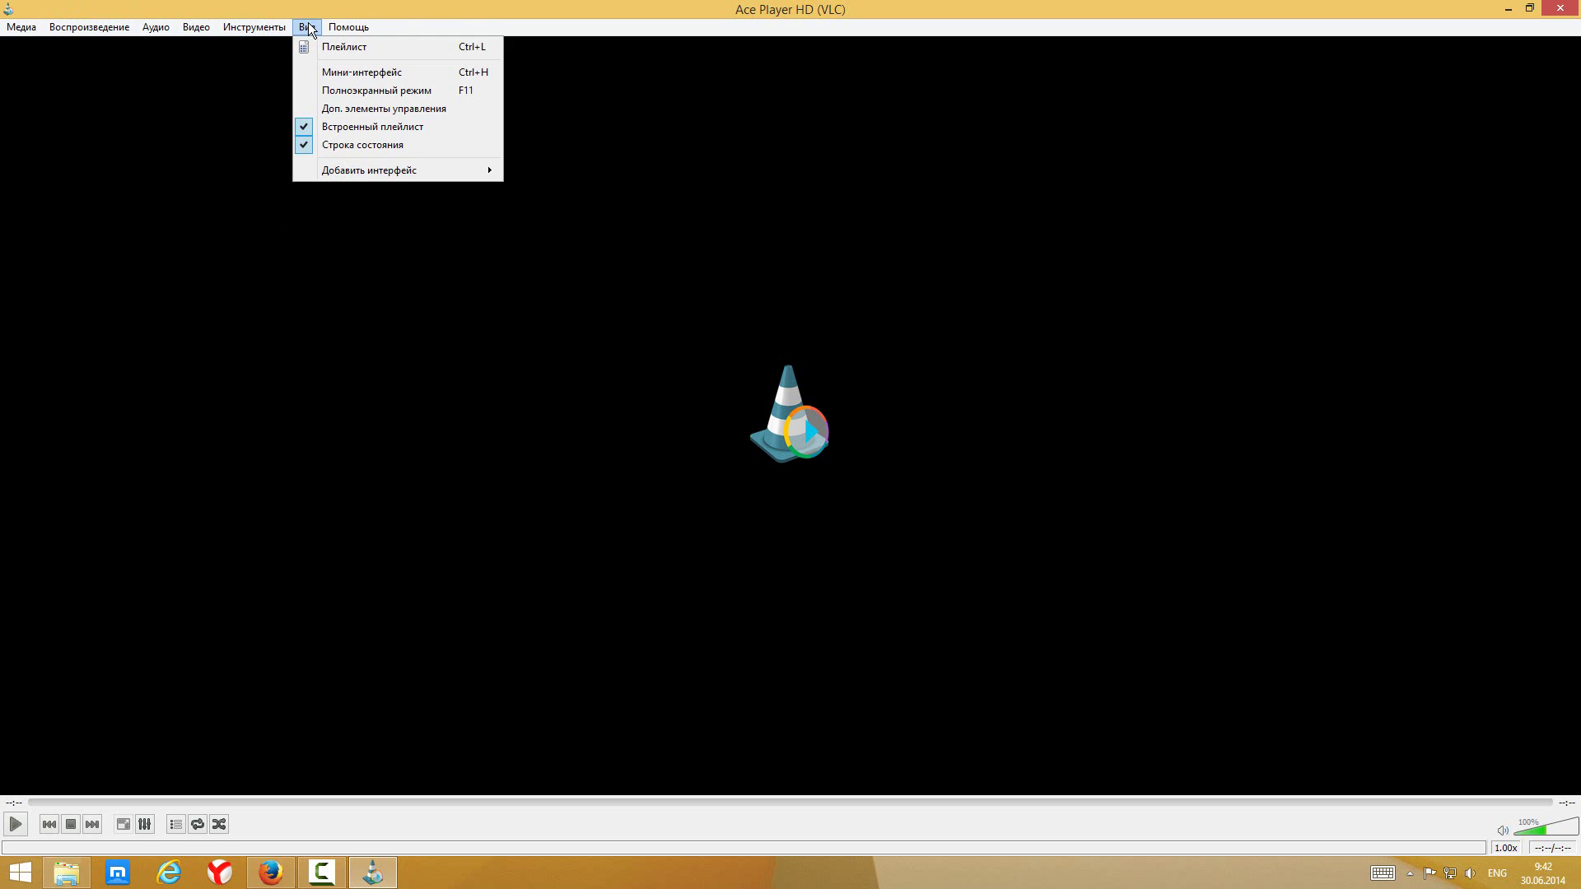
mouse_move(348, 27)
left_click(394, 76)
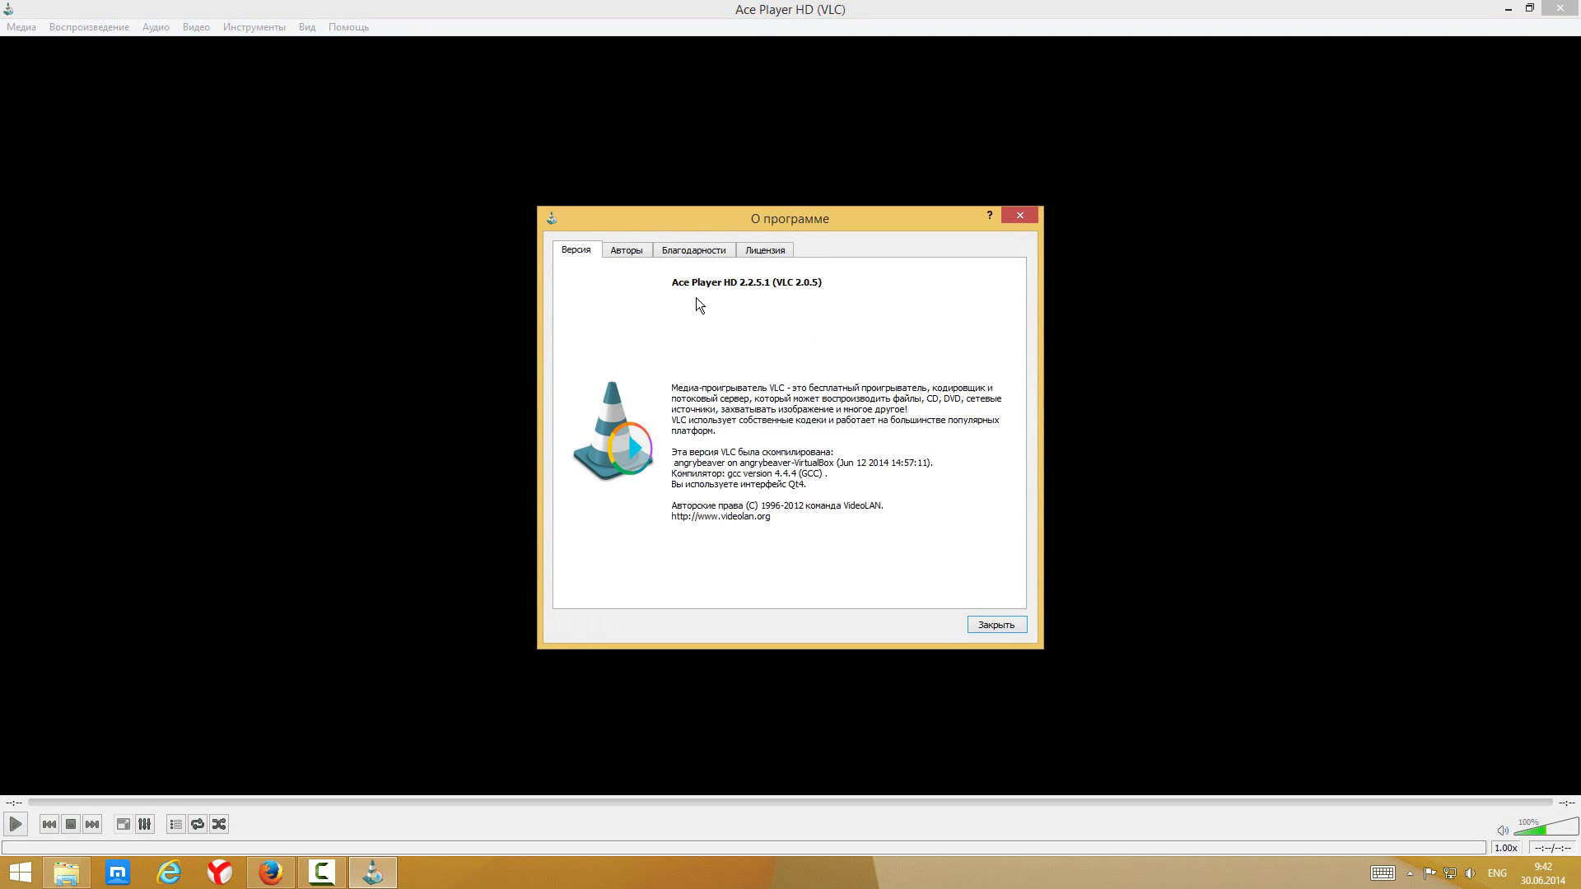
left_click(635, 251)
left_click(692, 252)
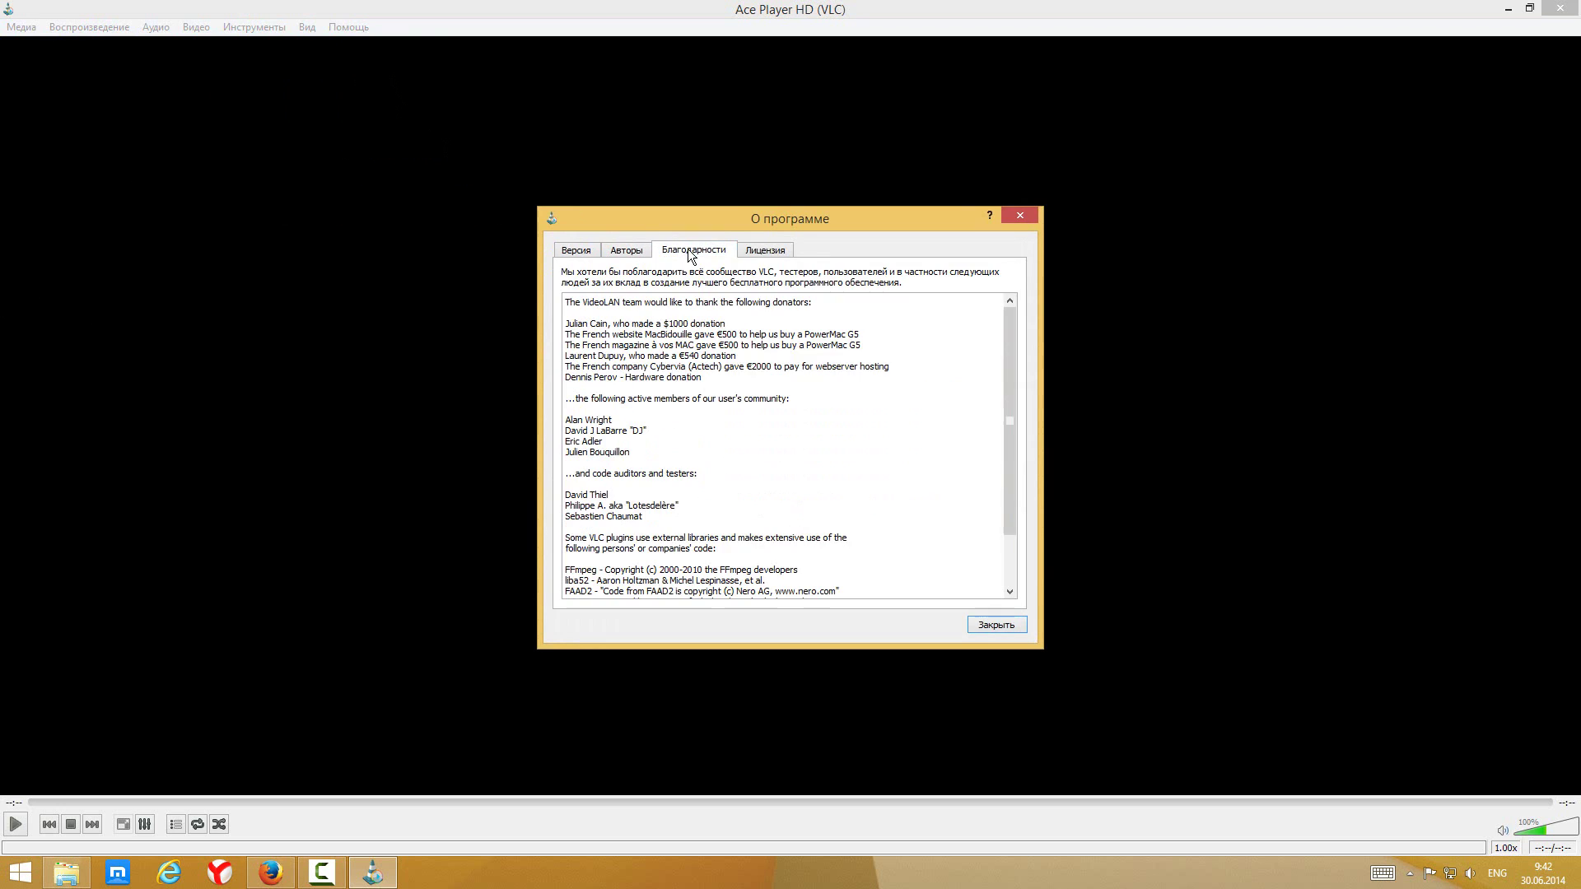
left_click(764, 245)
left_click(566, 252)
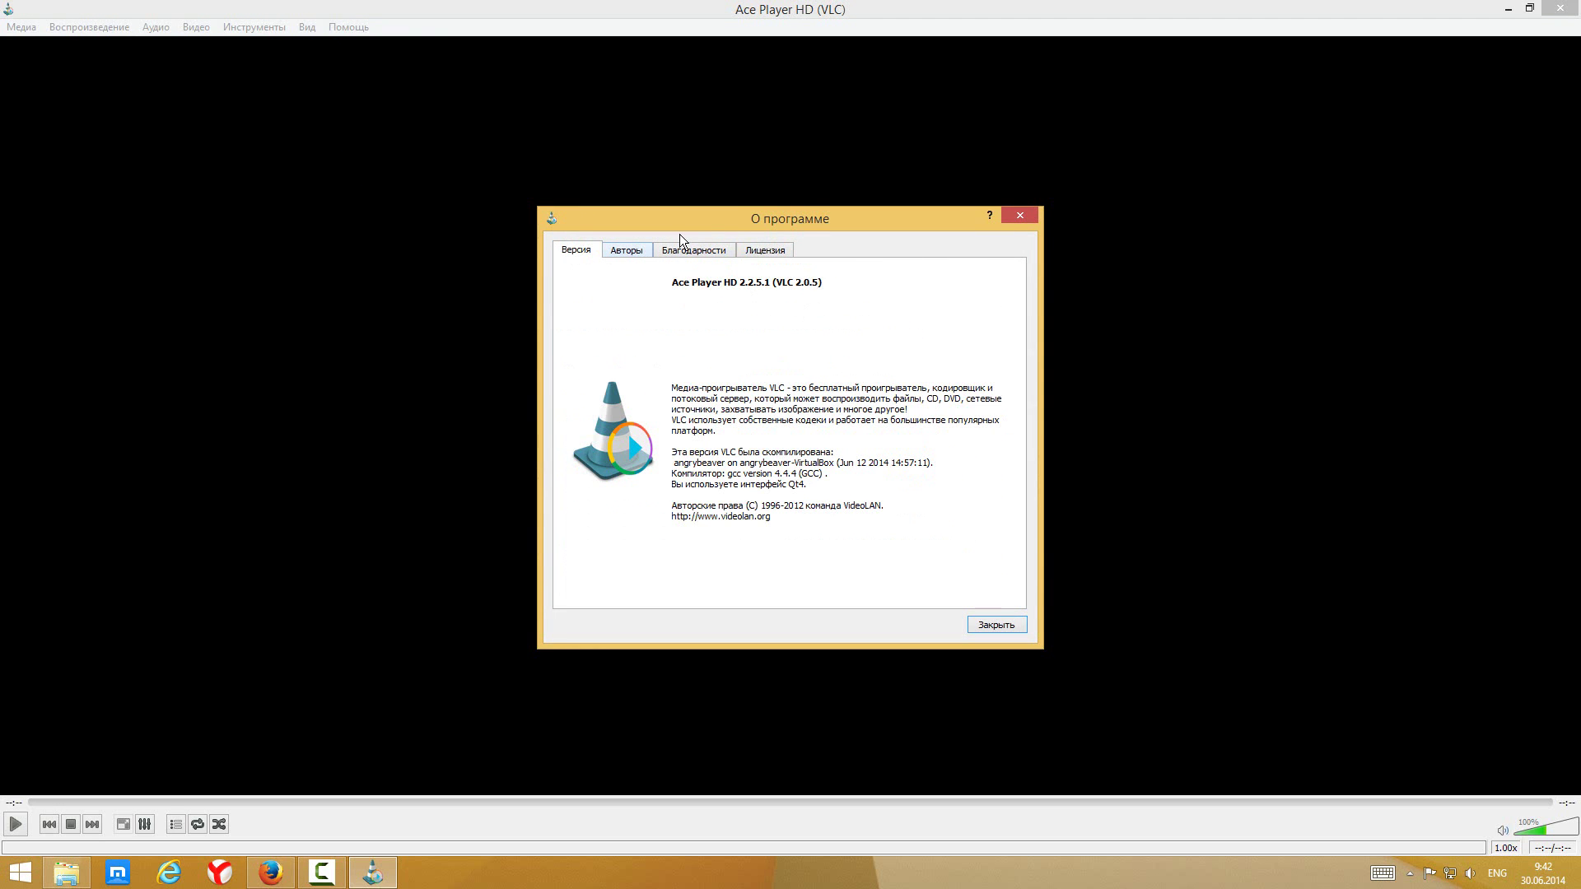
Select the player's version line in the program information and close the dialog
left_click_drag(830, 281, 673, 287)
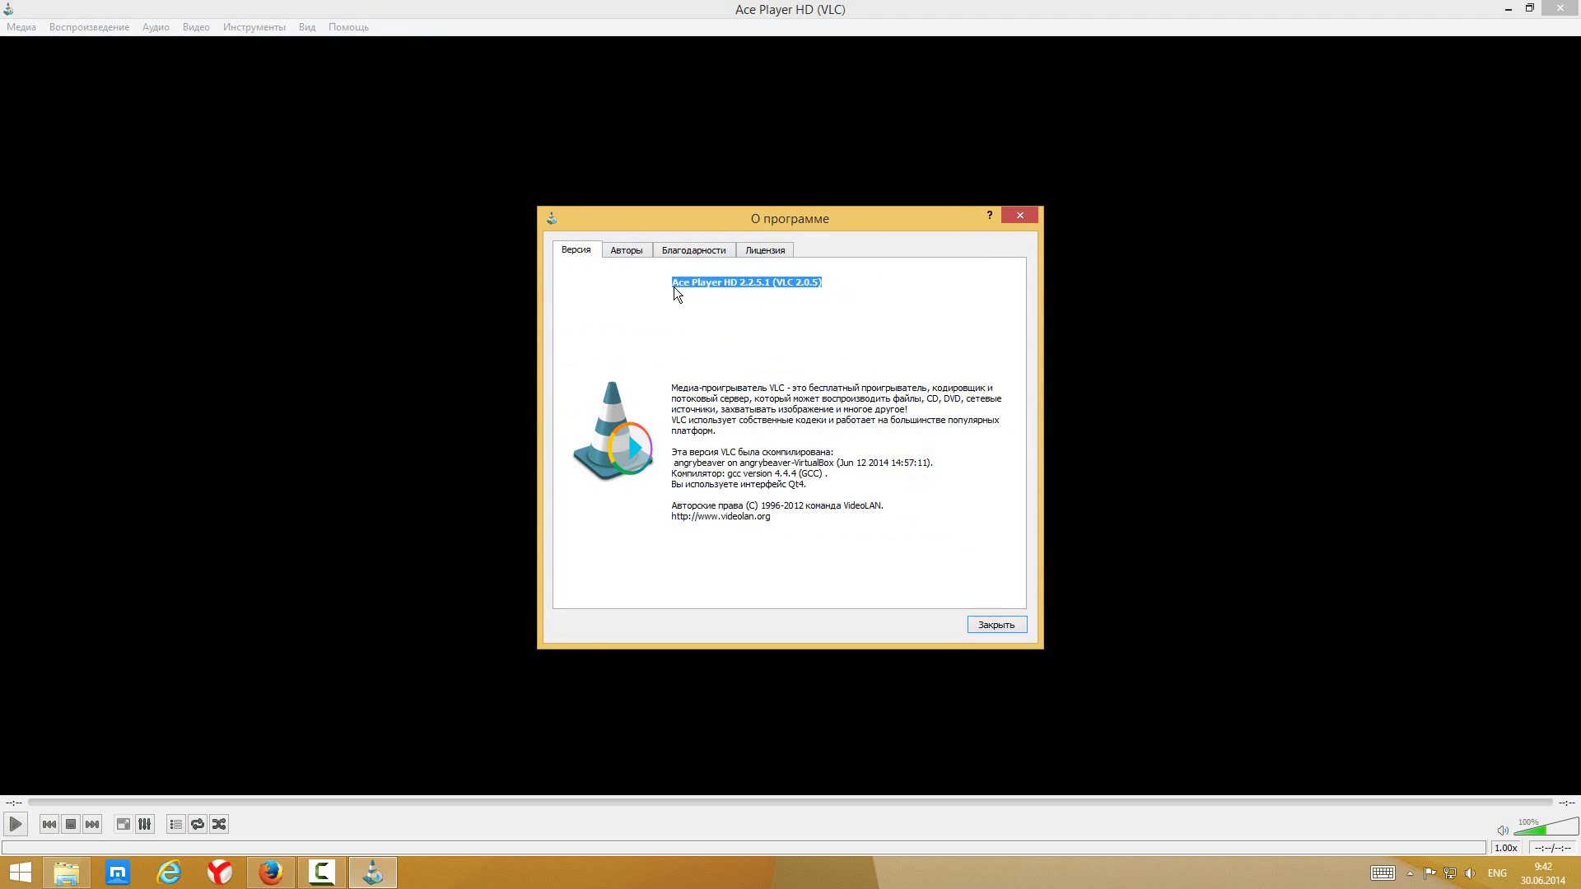
right_click(675, 285)
left_click(716, 295)
left_click(931, 293)
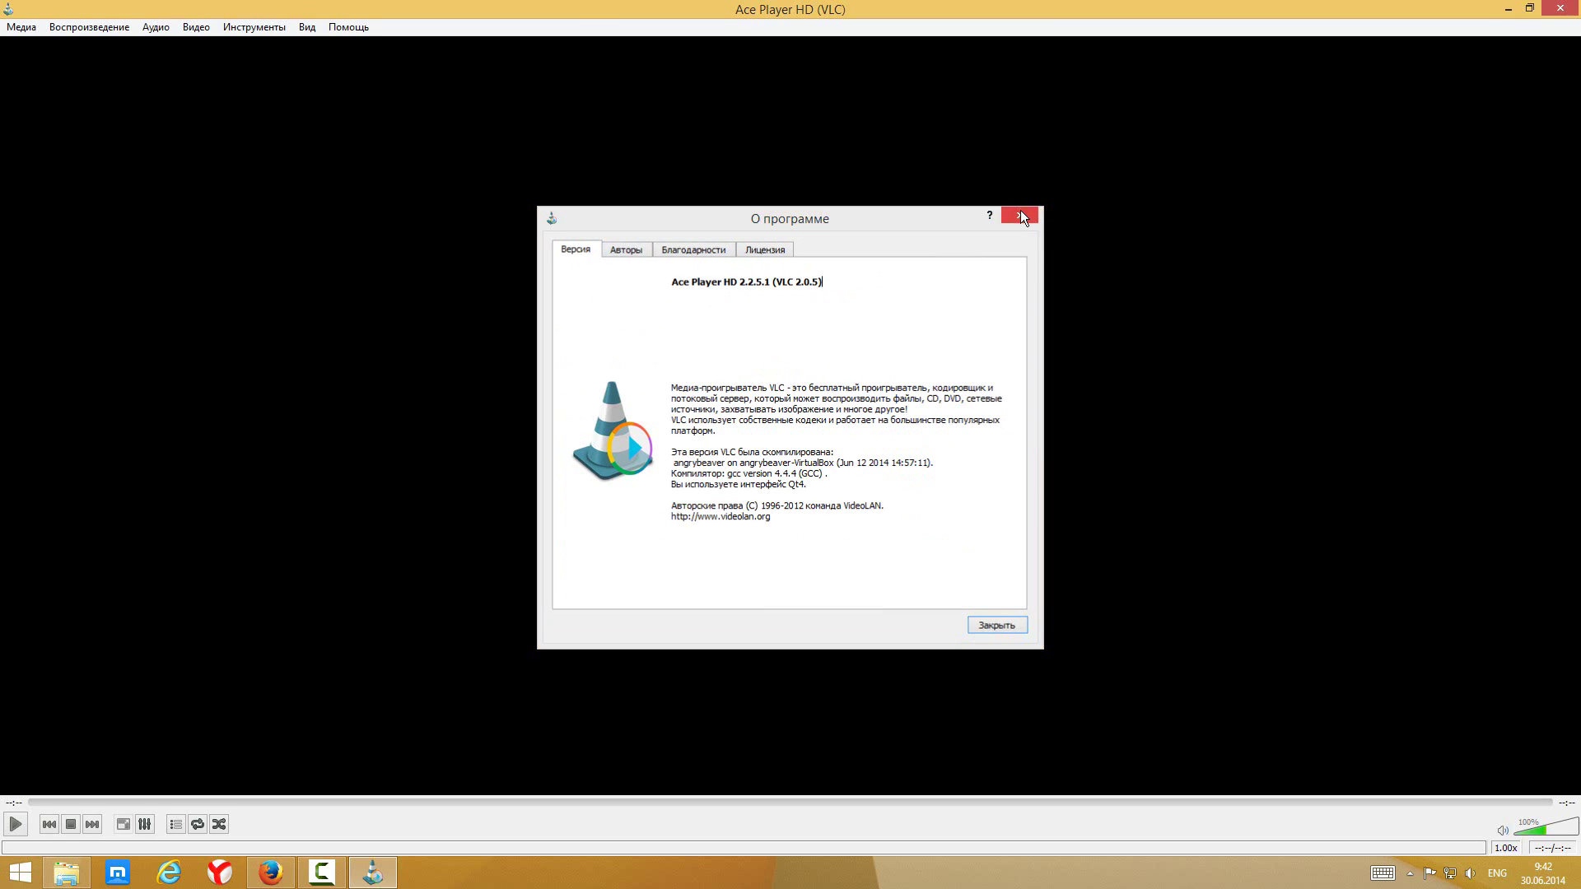
left_click(1021, 215)
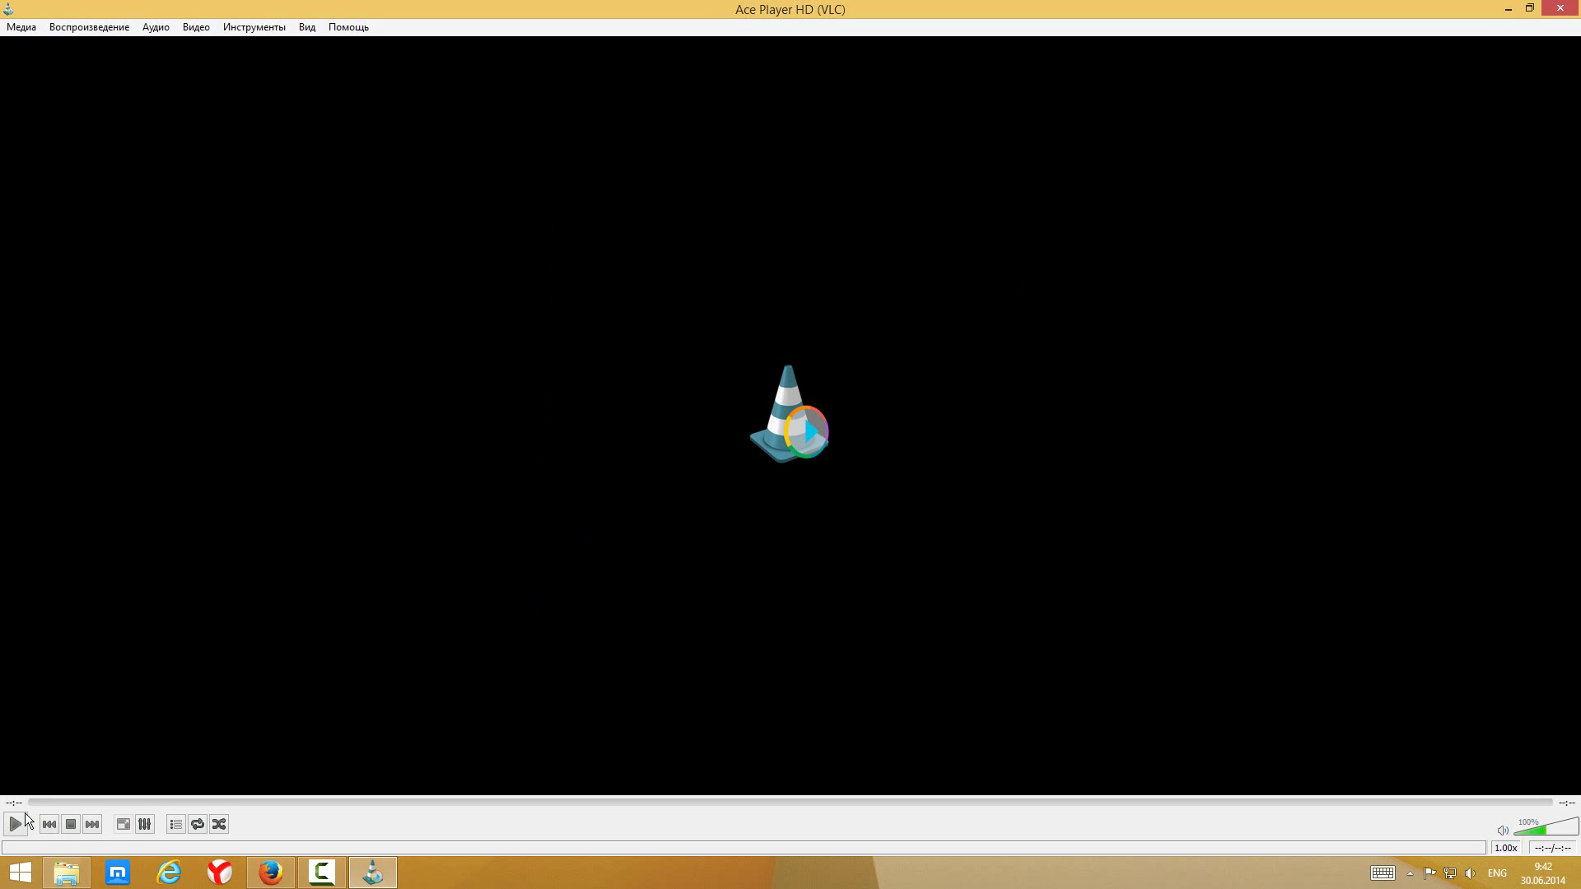
Examine the commands offered for the player's empty video area, including its tools, and close Ace Player
right_click(721, 341)
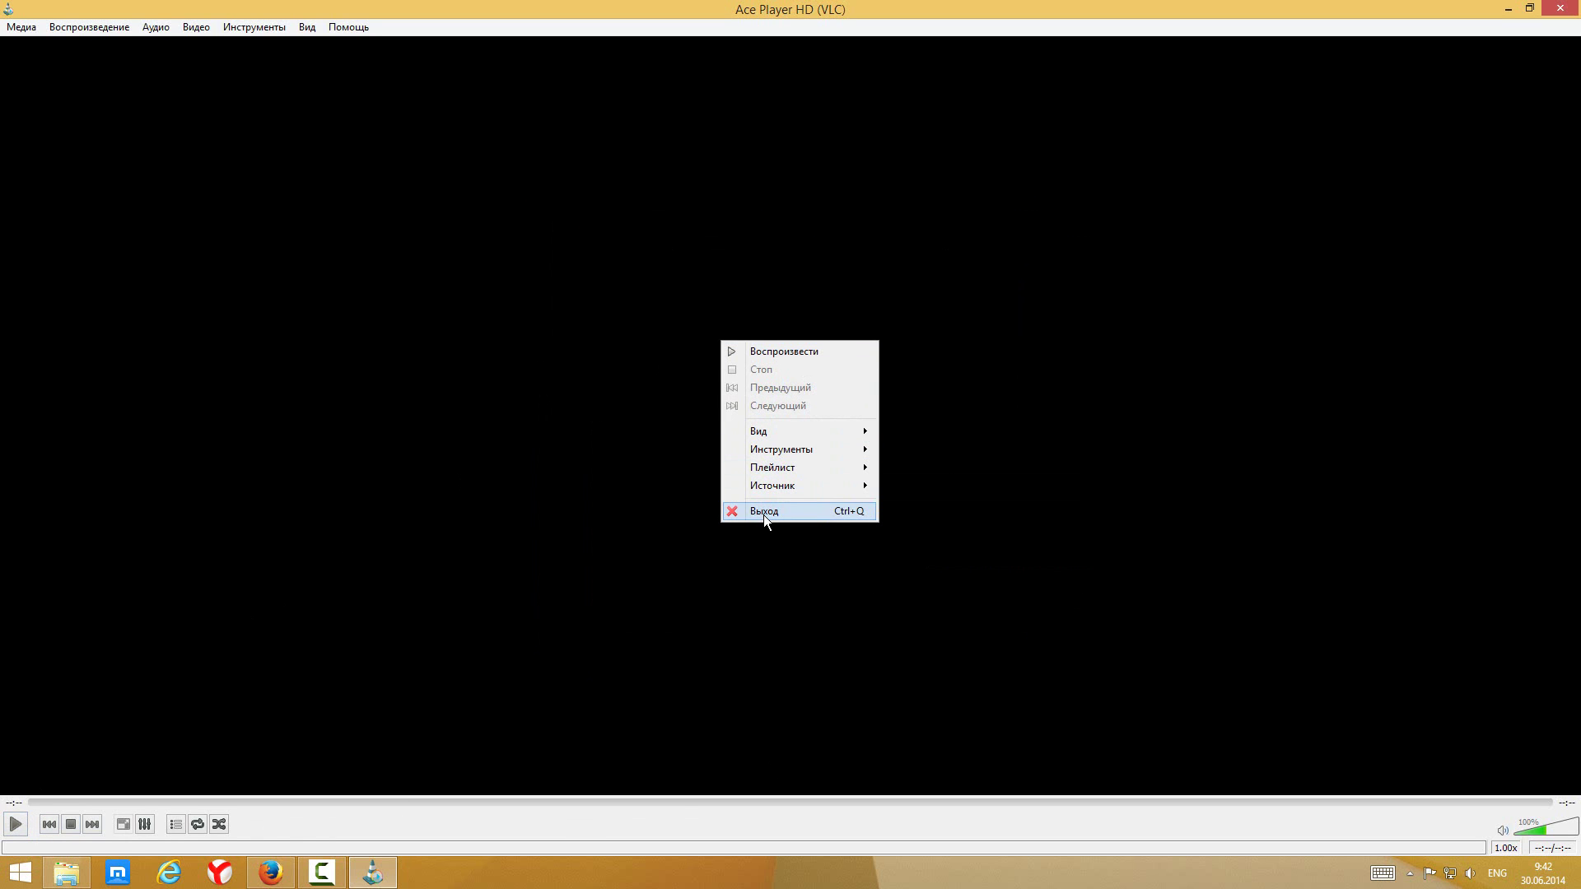
mouse_move(810, 491)
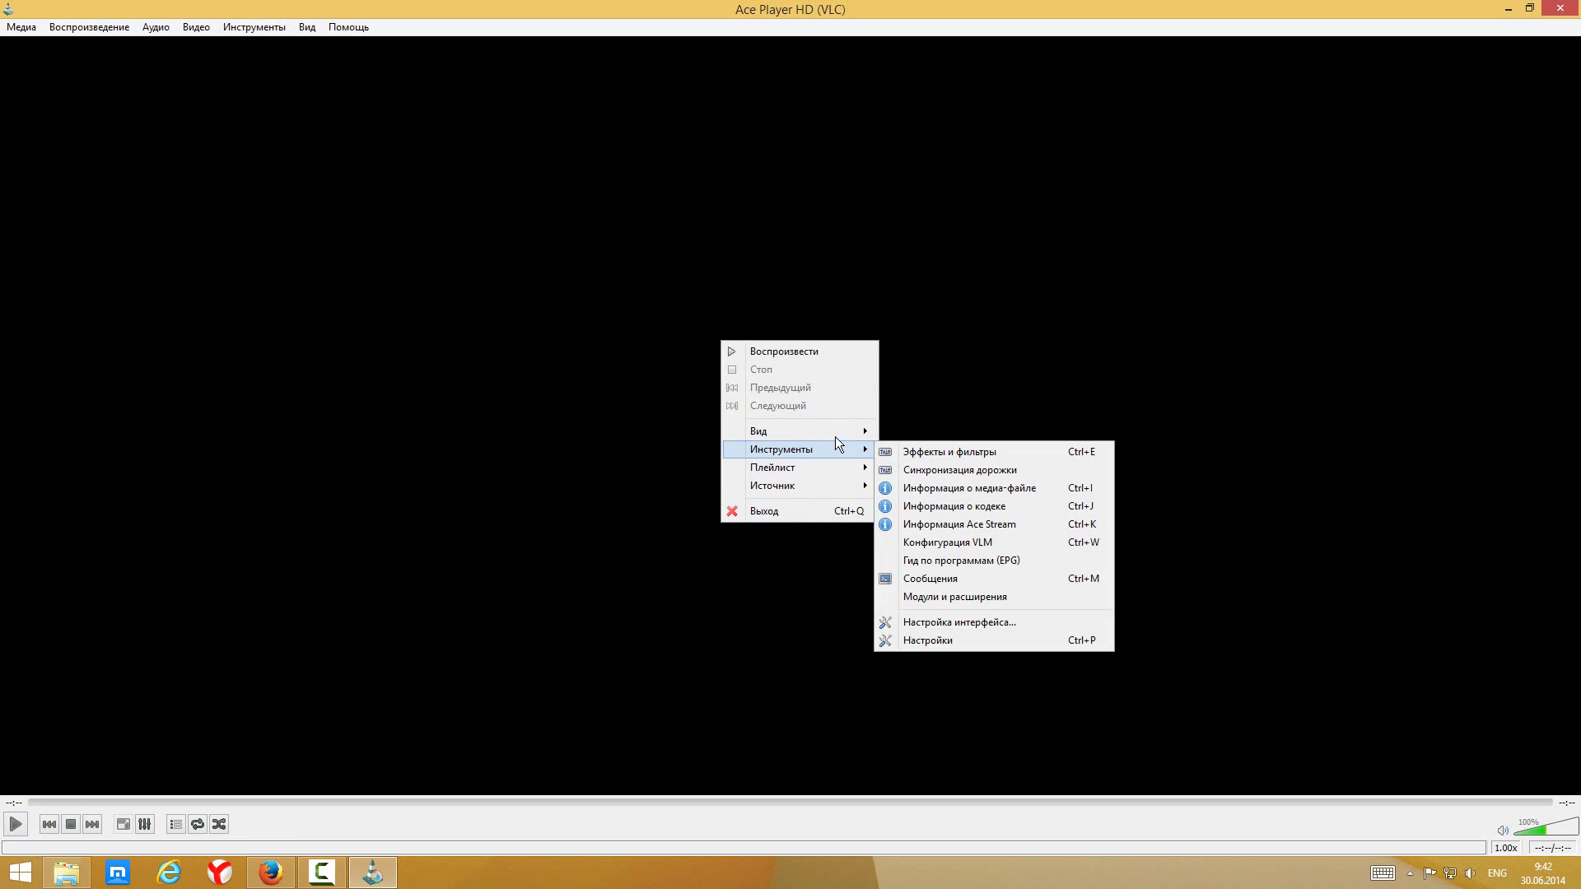
mouse_move(838, 433)
left_click(1561, 8)
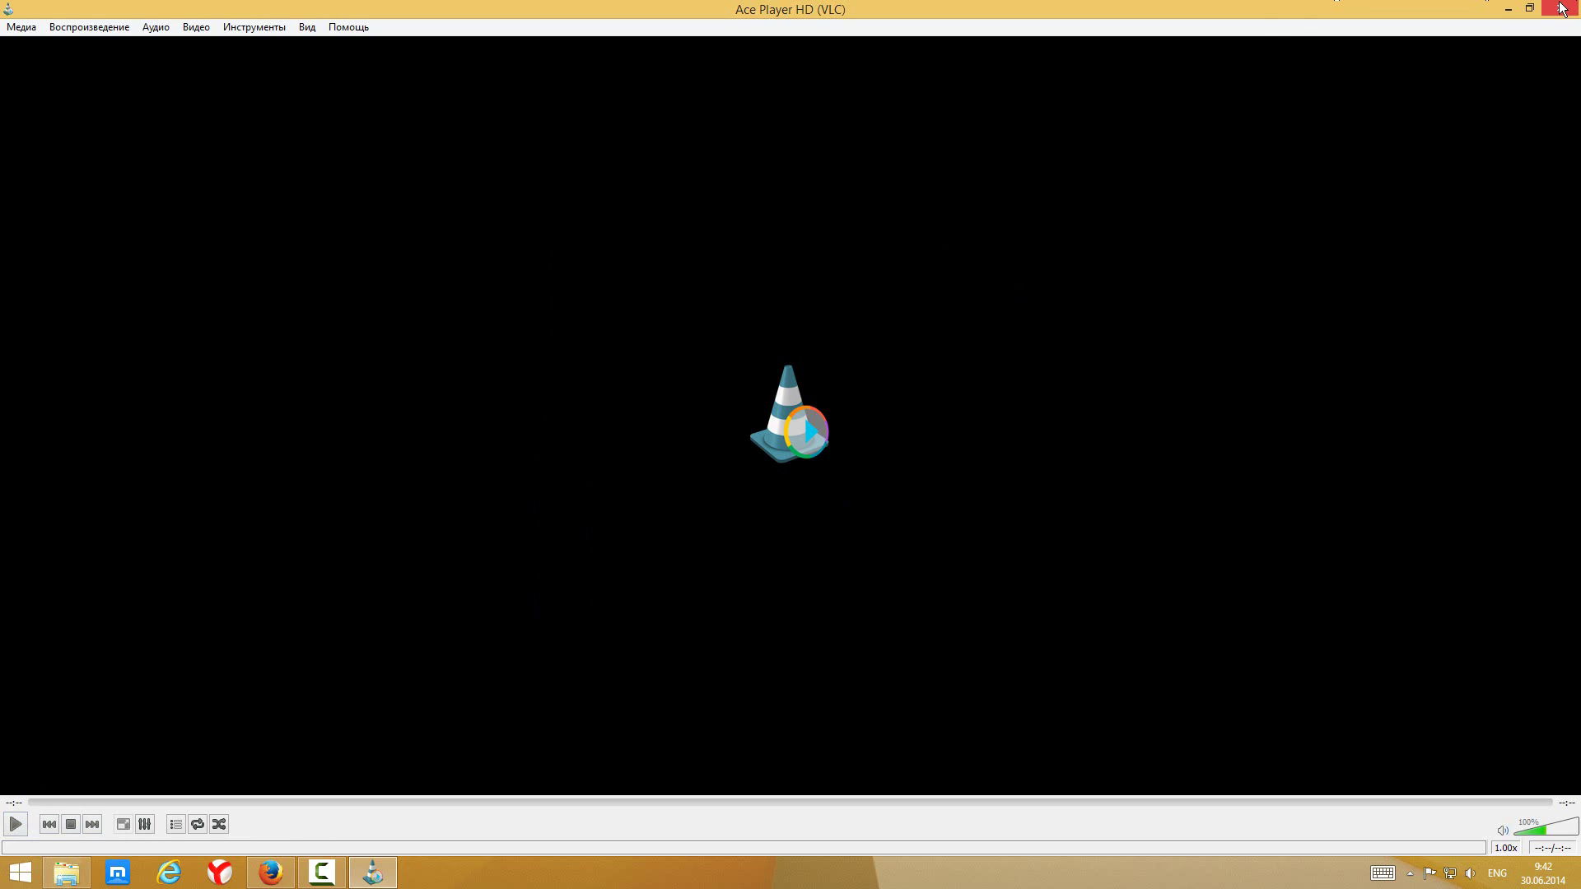